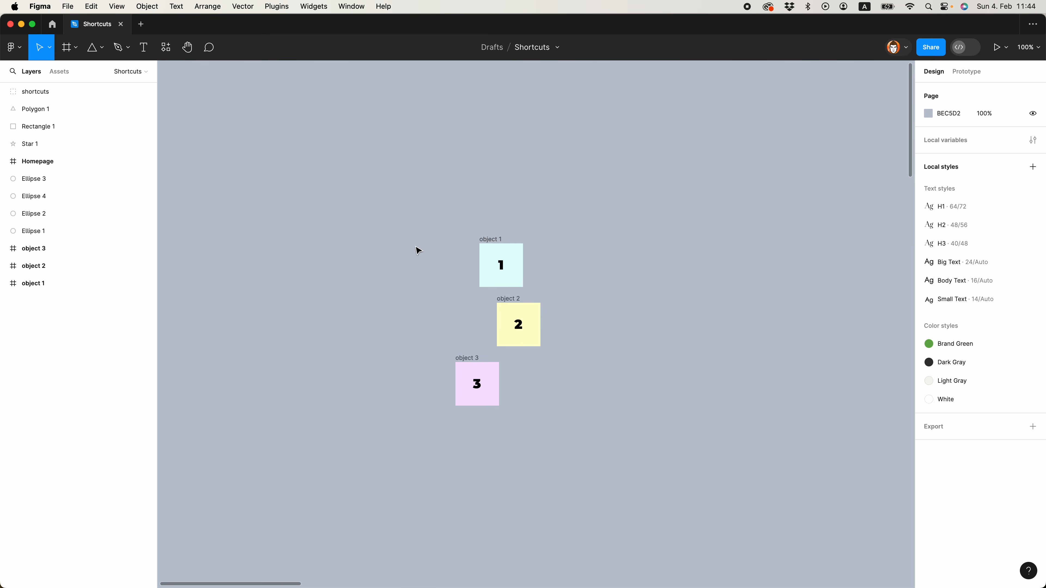
Wrap the frames object 1, object 2 and object 3 in a vertical auto layout frame
drag(400, 200, 581, 468)
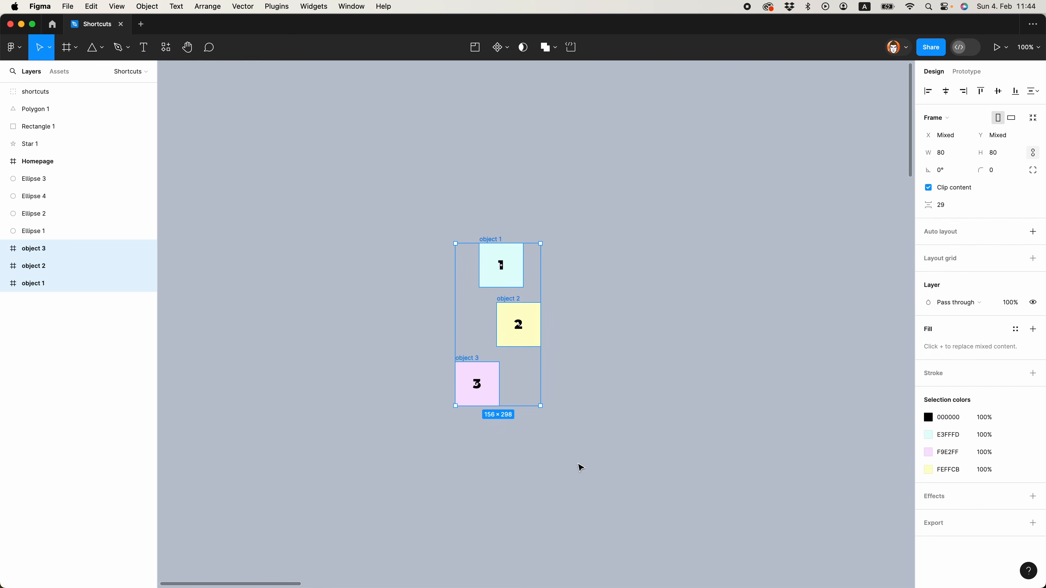
key(shift+a)
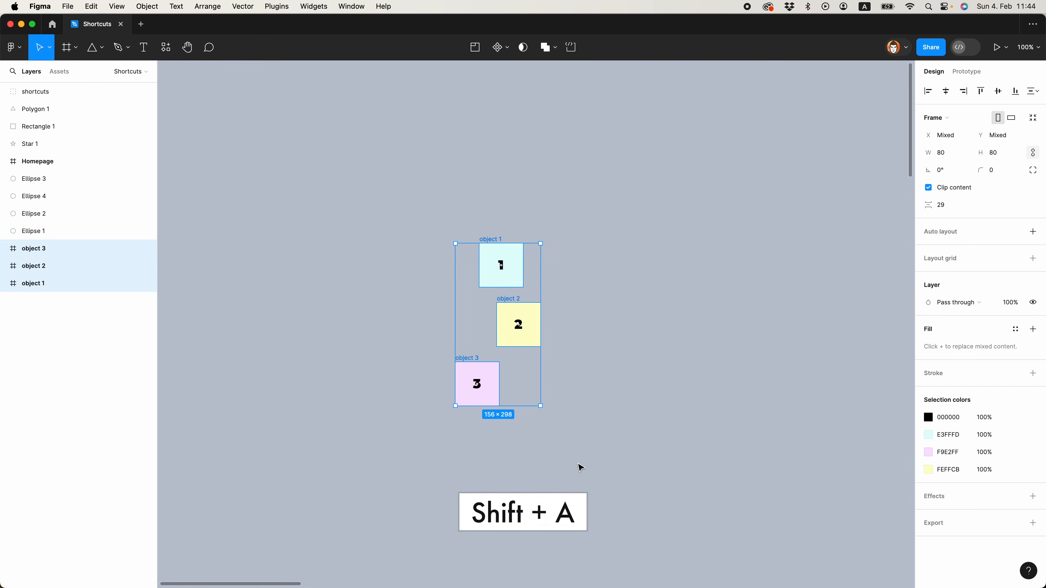
key(shift+a)
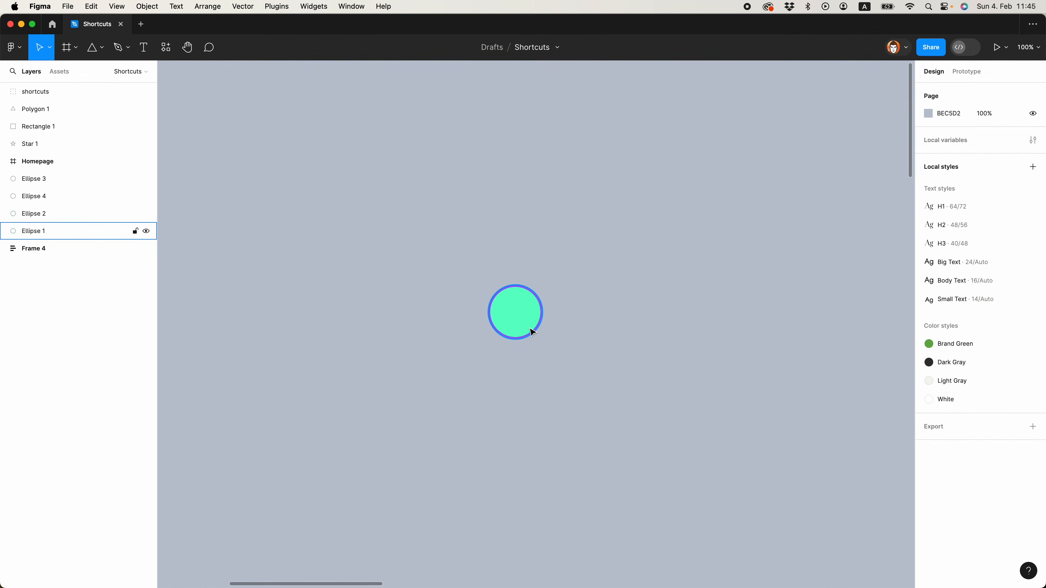
Swap the fill and stroke colours of the single green circle, toggling them three times
click(529, 324)
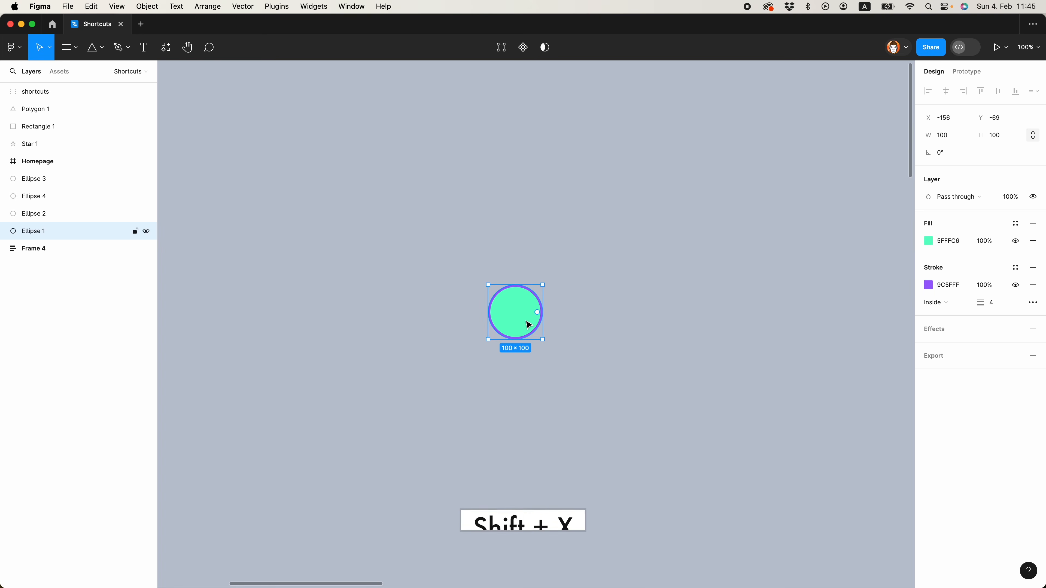
key(shift+x)
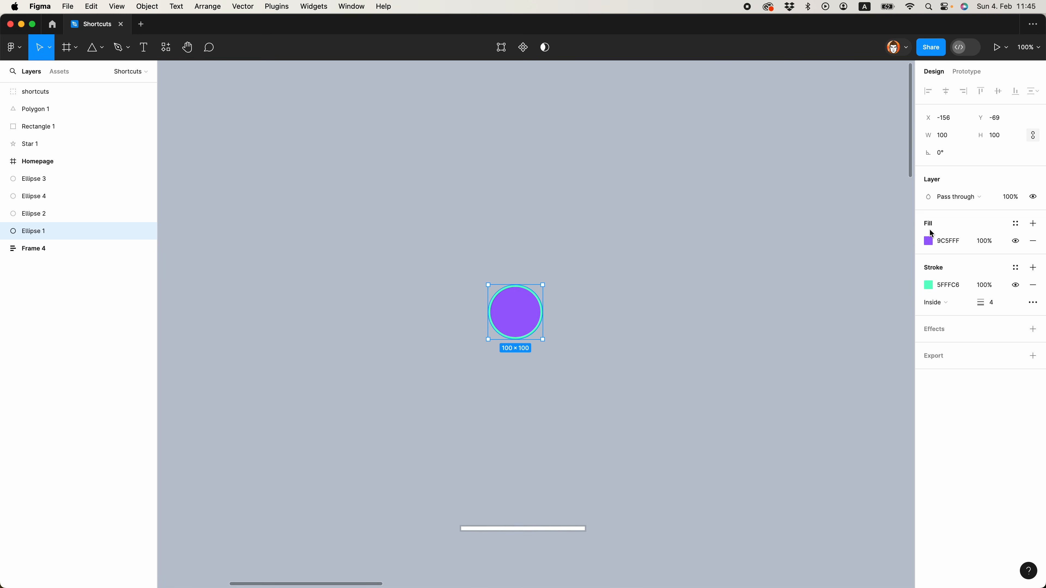
key(shift+x)
key(shift+x)
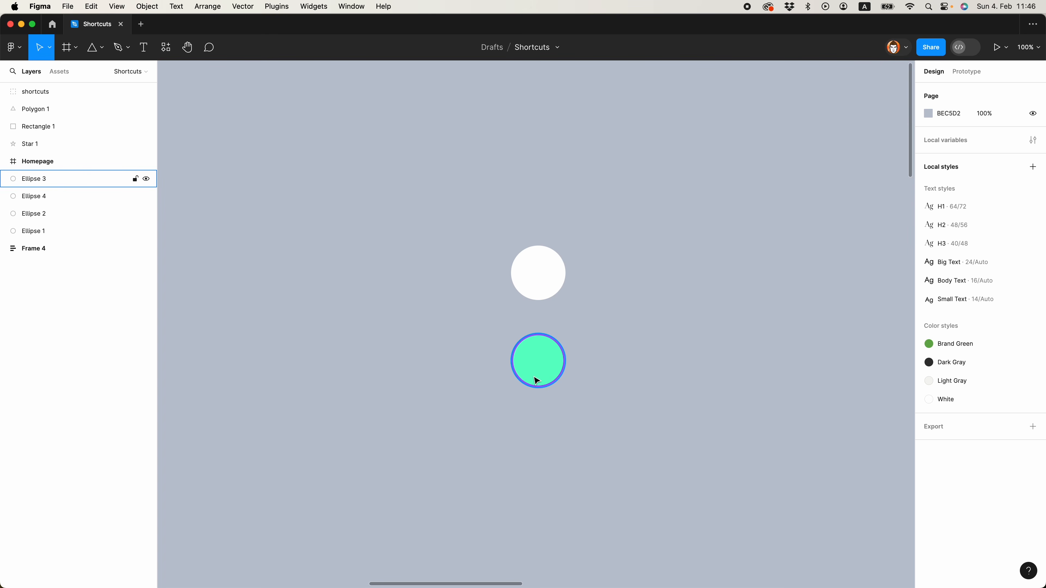
Copy the properties of the green circle with the purple outline and paste them onto the white circle above it
click(548, 370)
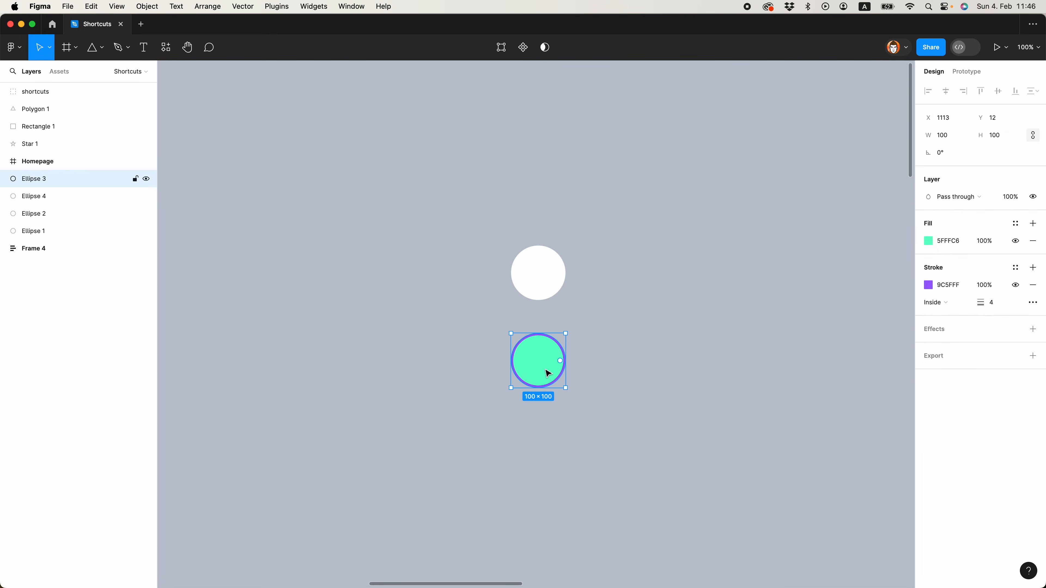
key(super+alt+c)
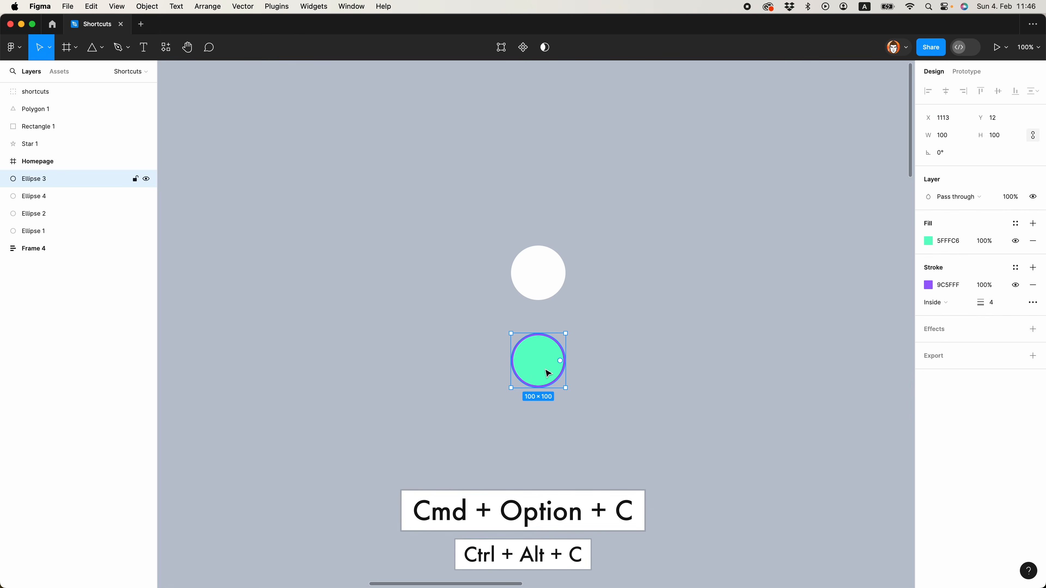
click(537, 288)
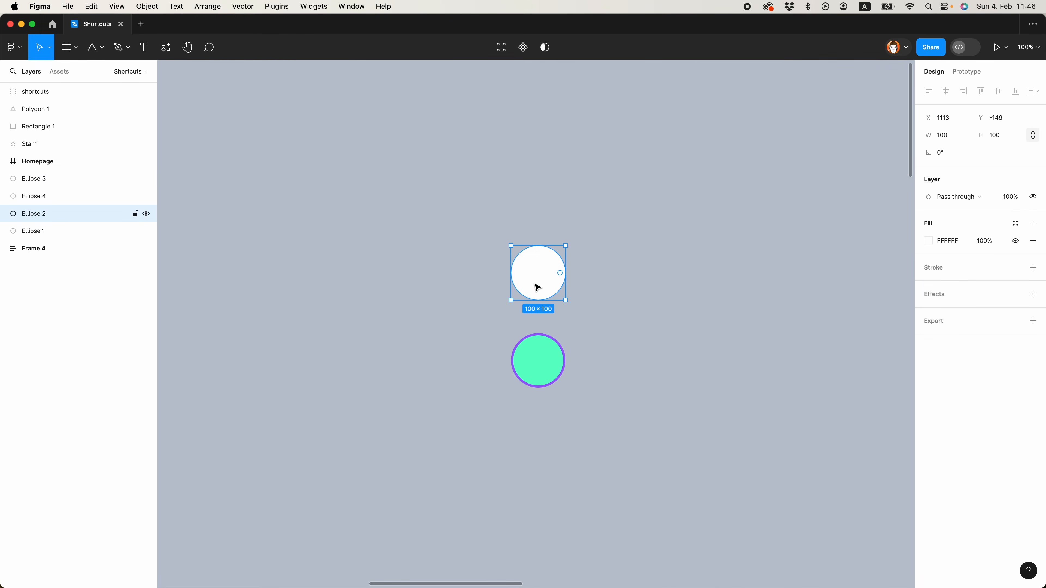
key(super+alt+v)
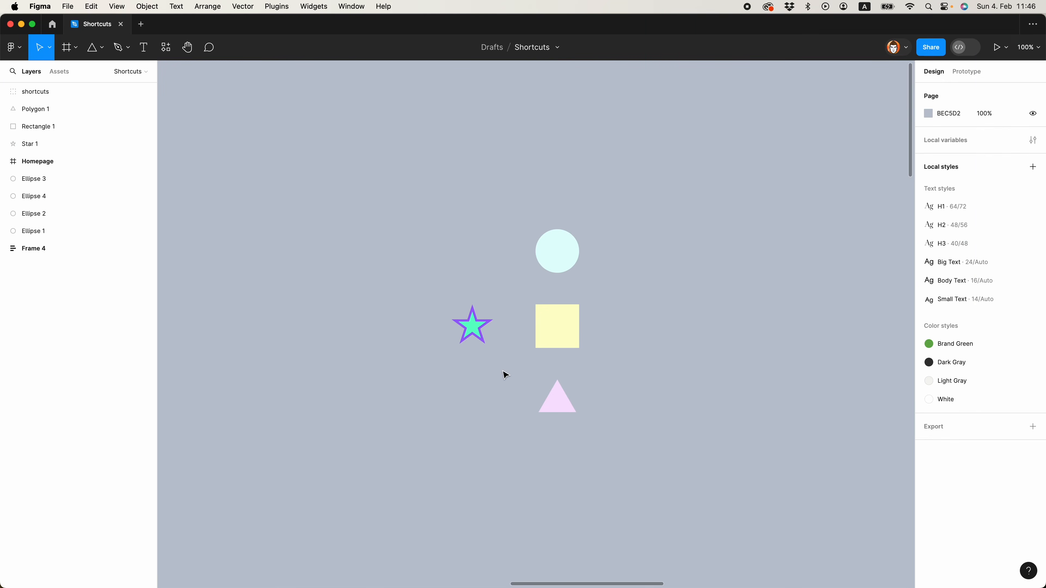
Copy the star, paste a duplicate, move it slightly above the original, and delete the duplicate
click(476, 332)
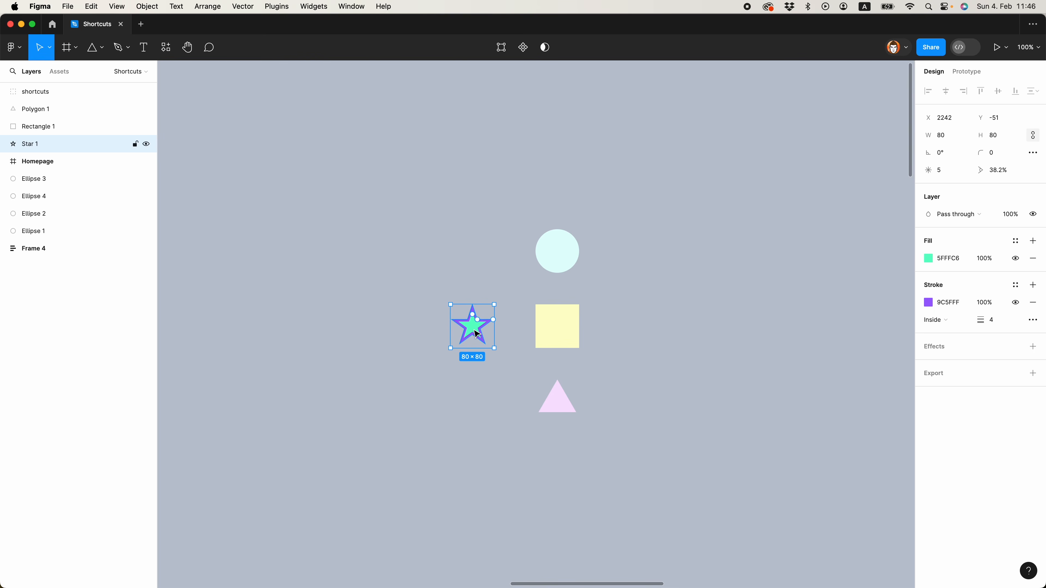
click(554, 264)
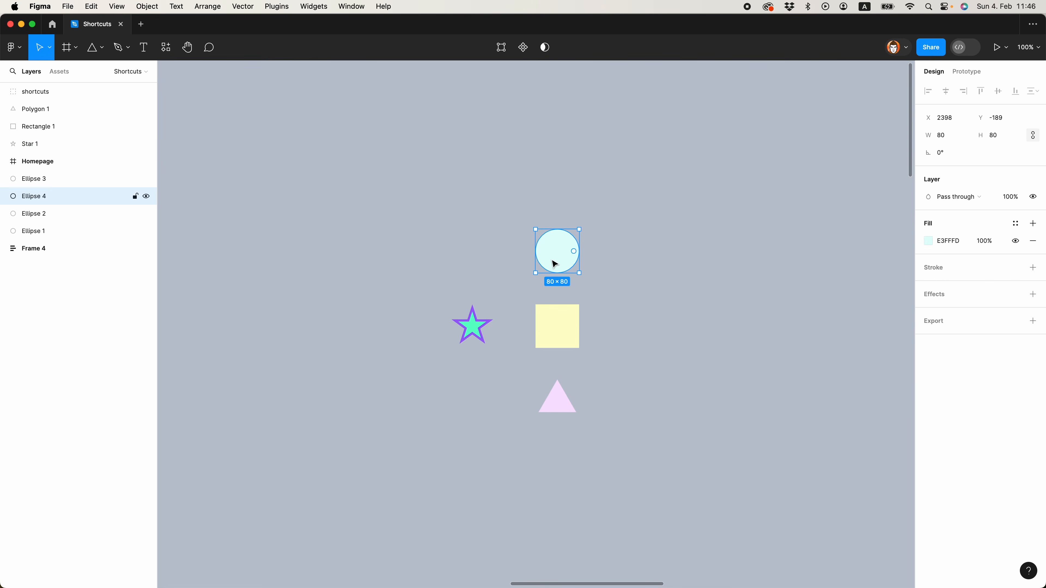
key(super+v)
drag(488, 336, 497, 313)
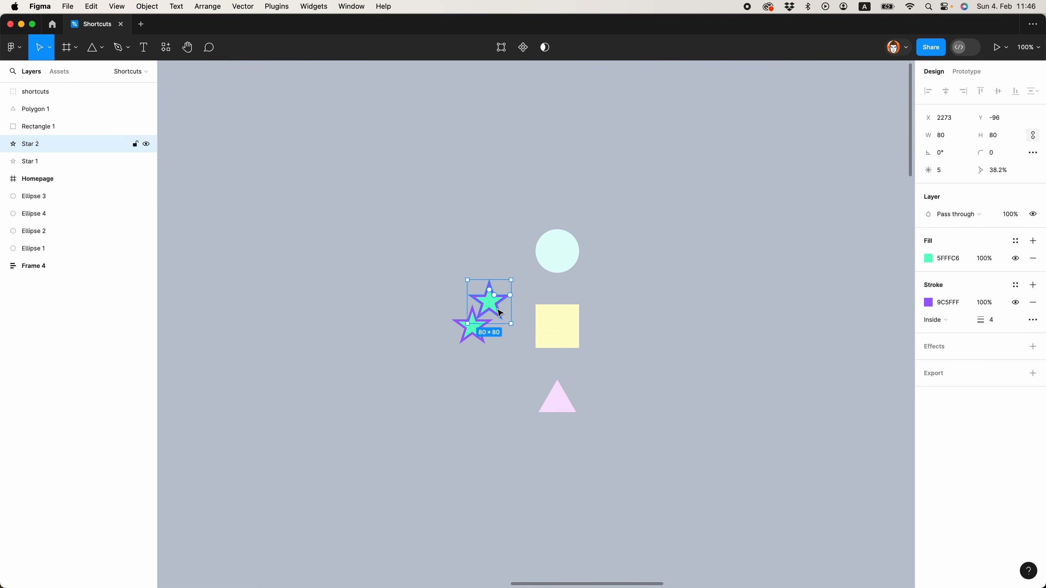
key(Delete)
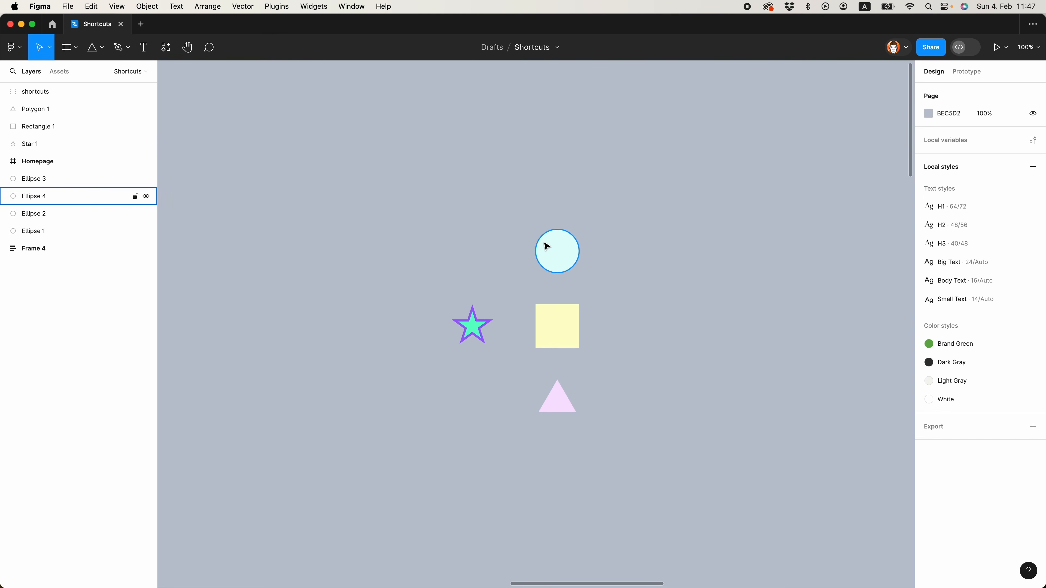
Try replacing the pale blue circle with the copied star, and undo the replacement
click(547, 244)
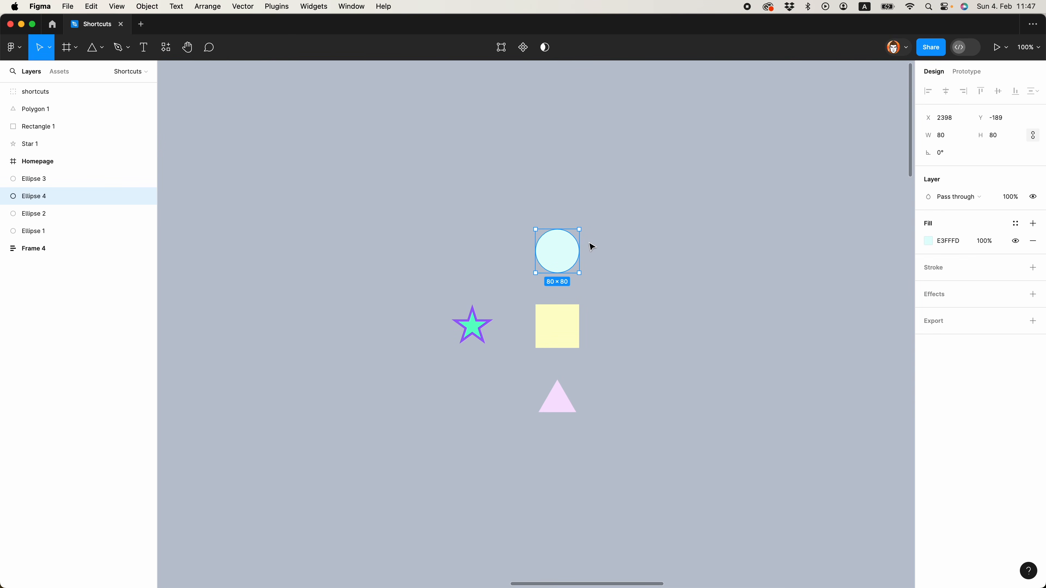
key(super+shift+r)
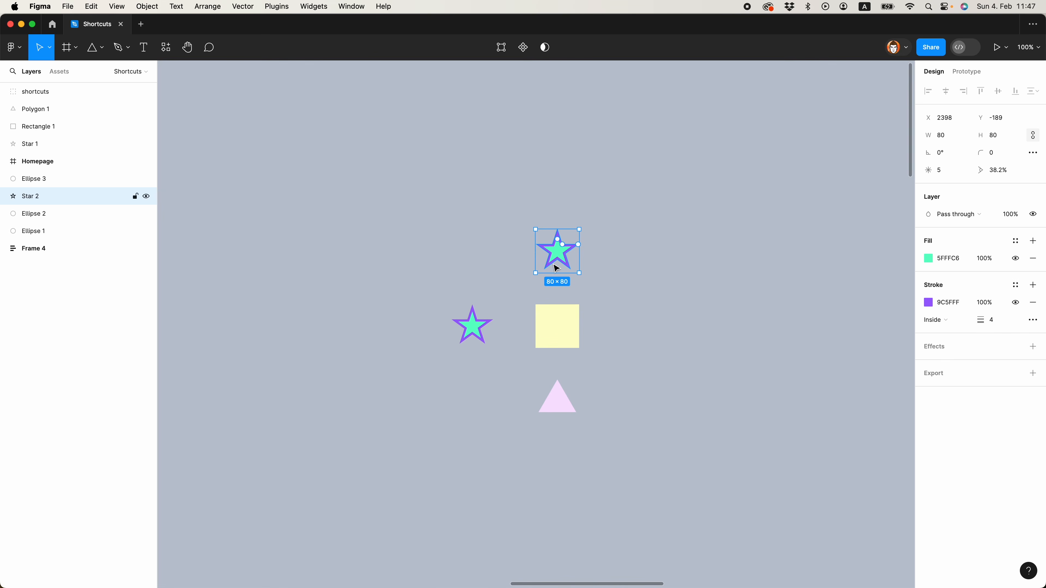
key(super+z)
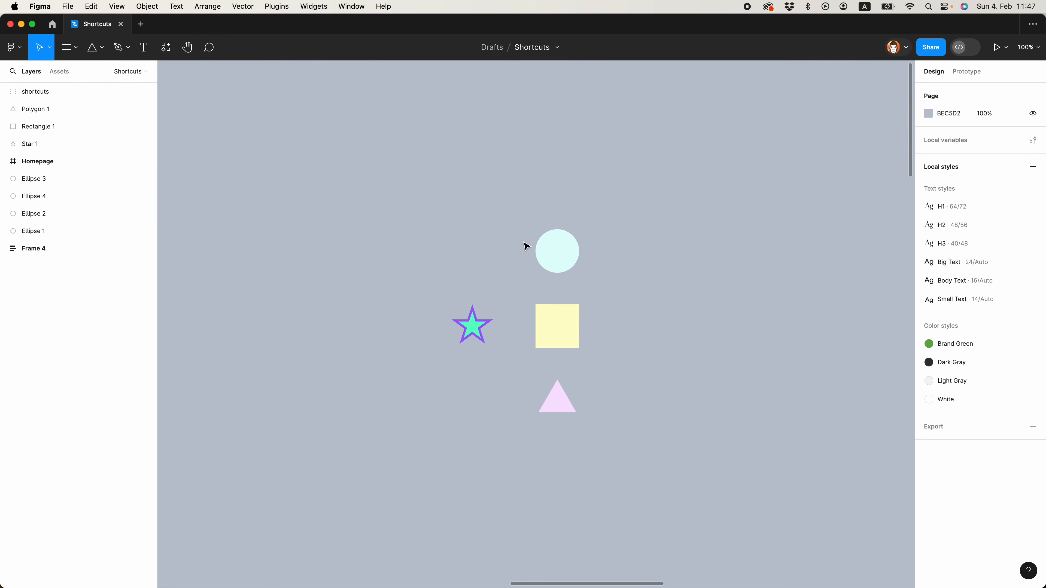
Replace the pale blue circle, yellow square and pink triangle together with the copied star
drag(511, 205, 646, 472)
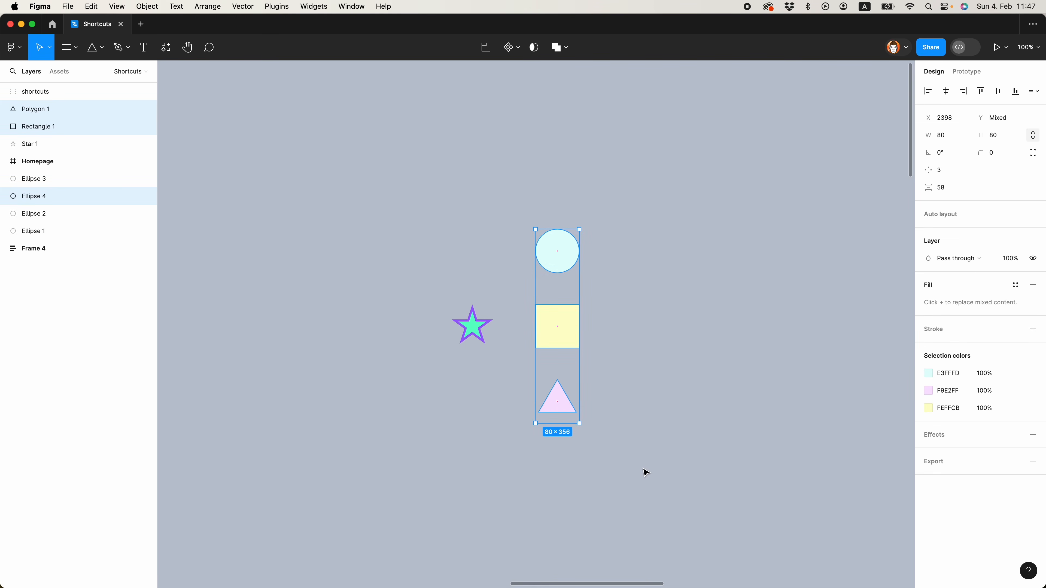
key(super+shift+r)
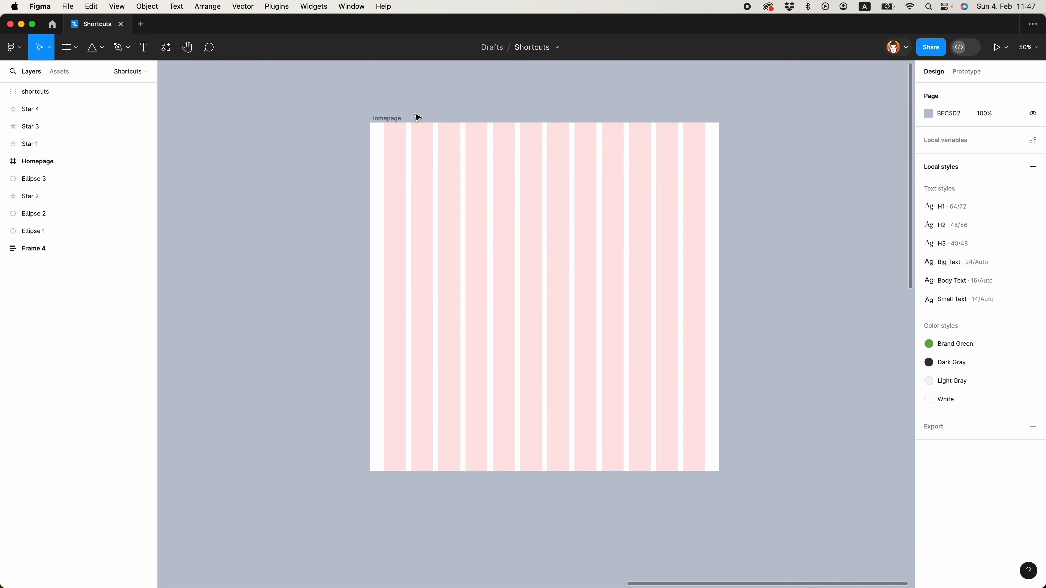
Hide the layout grids on the Homepage frame and show them again
key(shift+g)
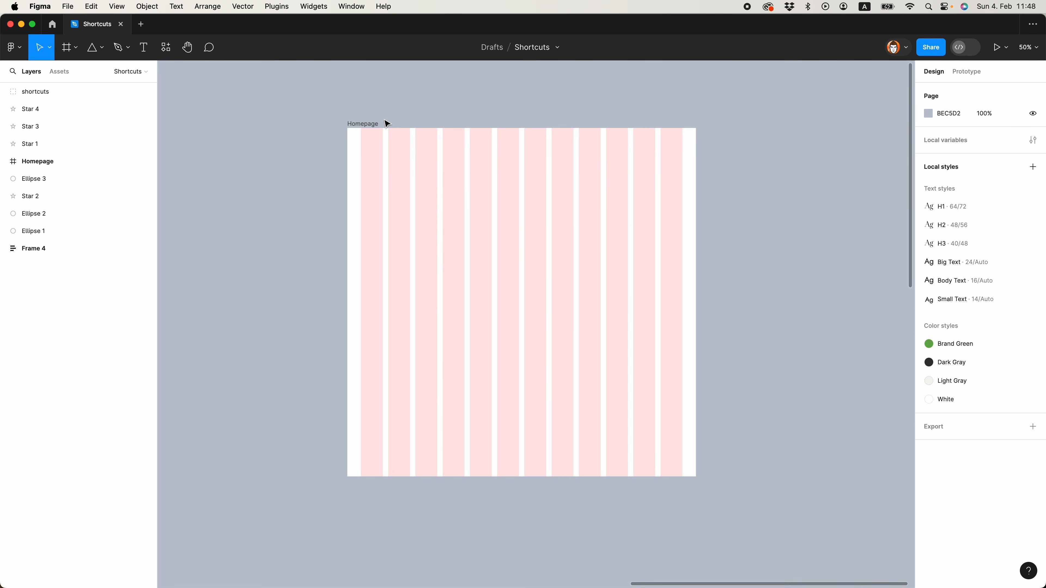
key(shift+g)
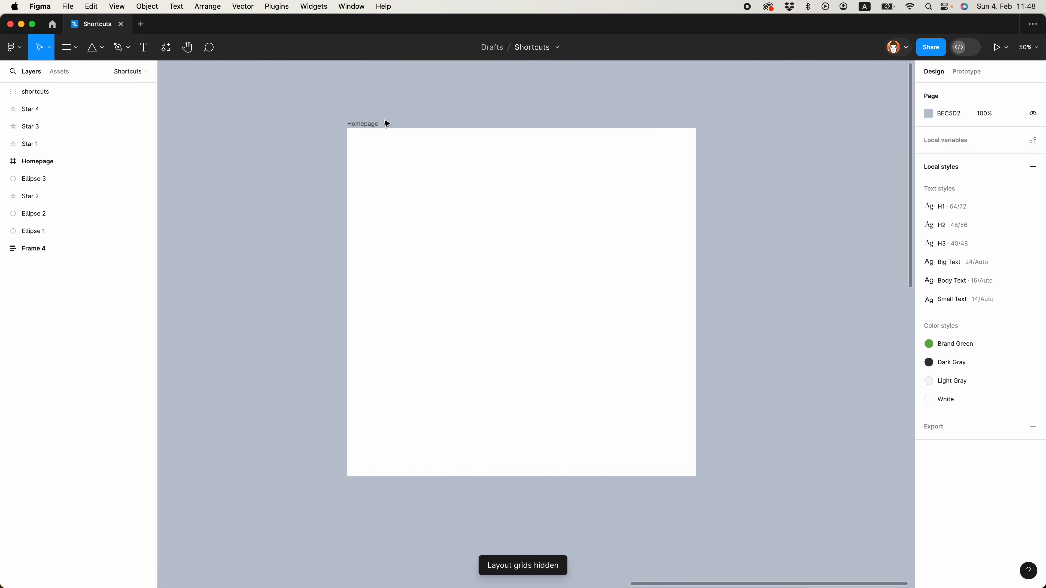
key(shift+g)
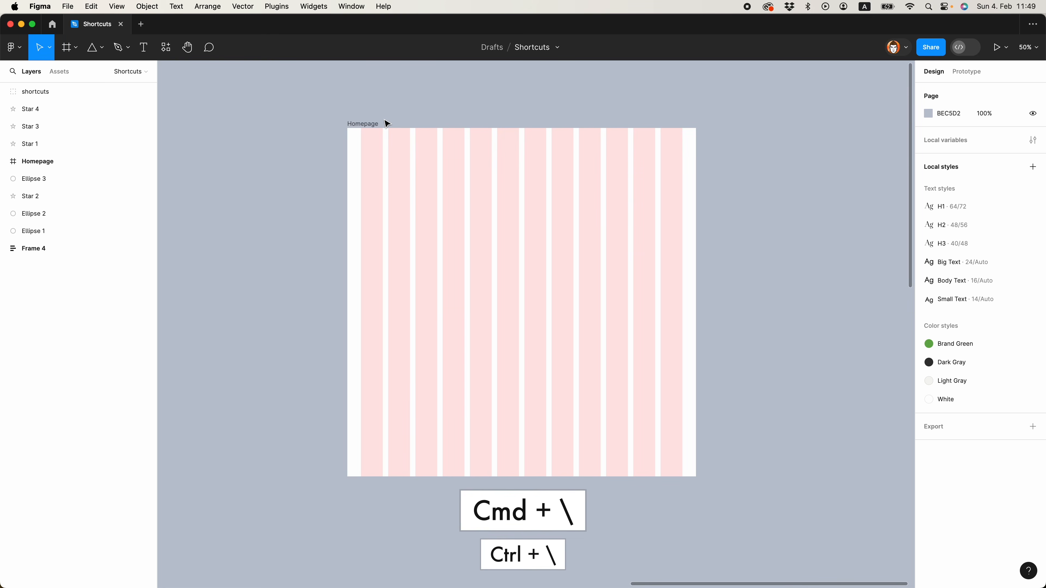
Toggle the interface panels hidden and visible again, twice
key(super+backslash)
key(super+backslash)
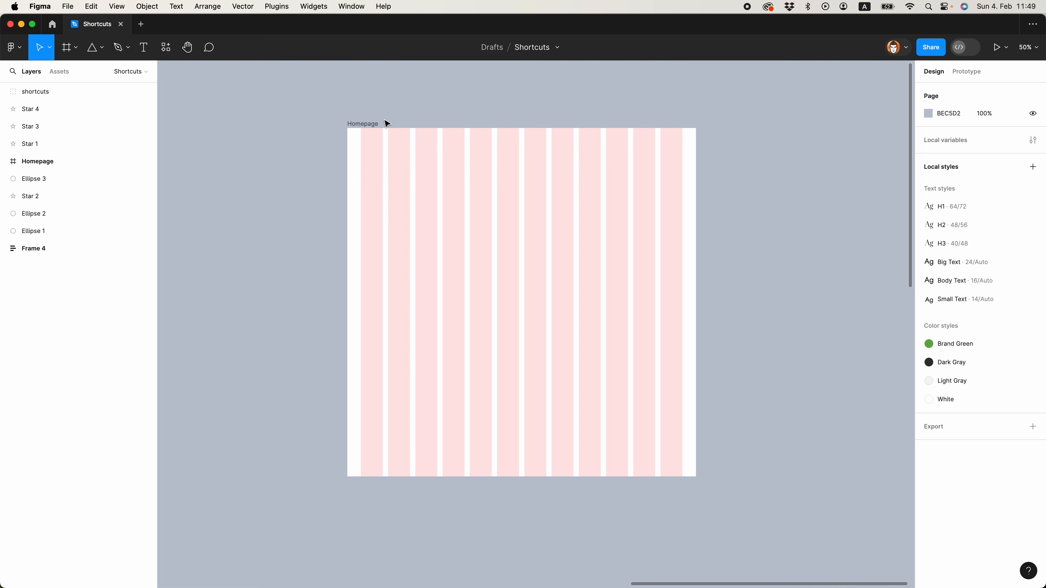
key(super+backslash)
key(super+backslash)
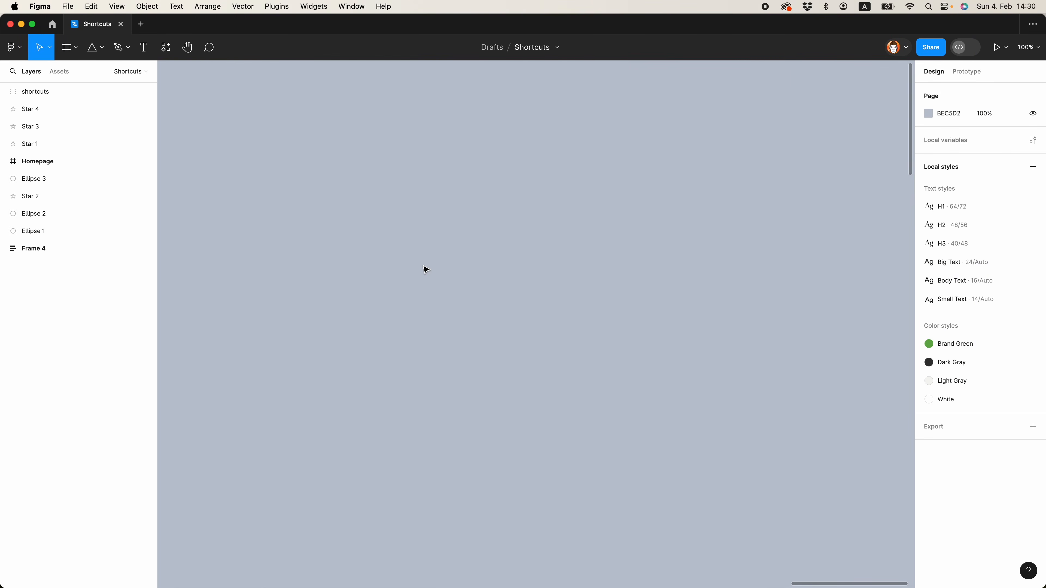
Draw a circle about 167 × 167 on the empty canvas and a square about 166 × 166 below it
key(o)
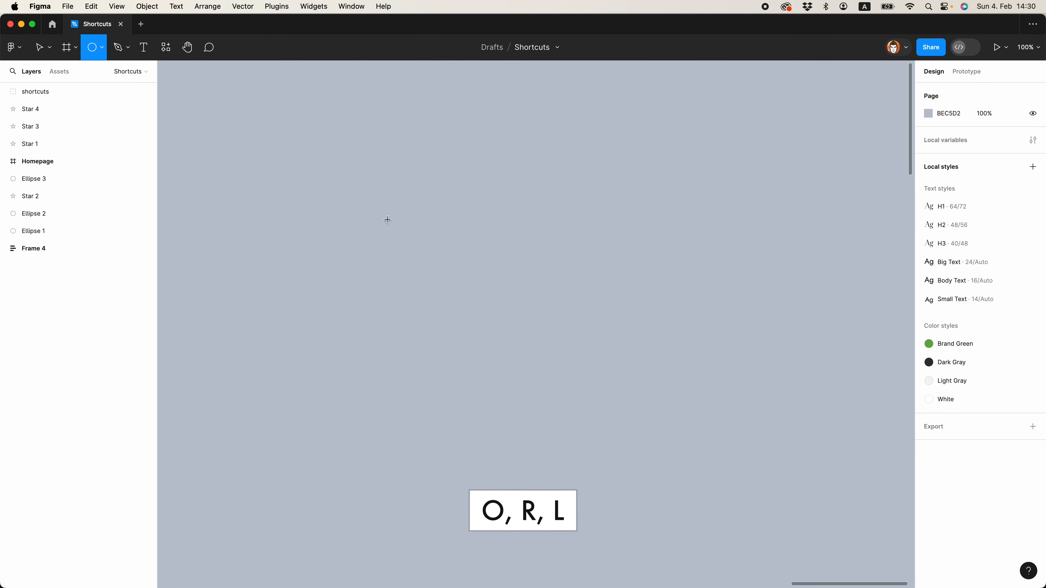
drag(365, 187, 457, 278)
key(r)
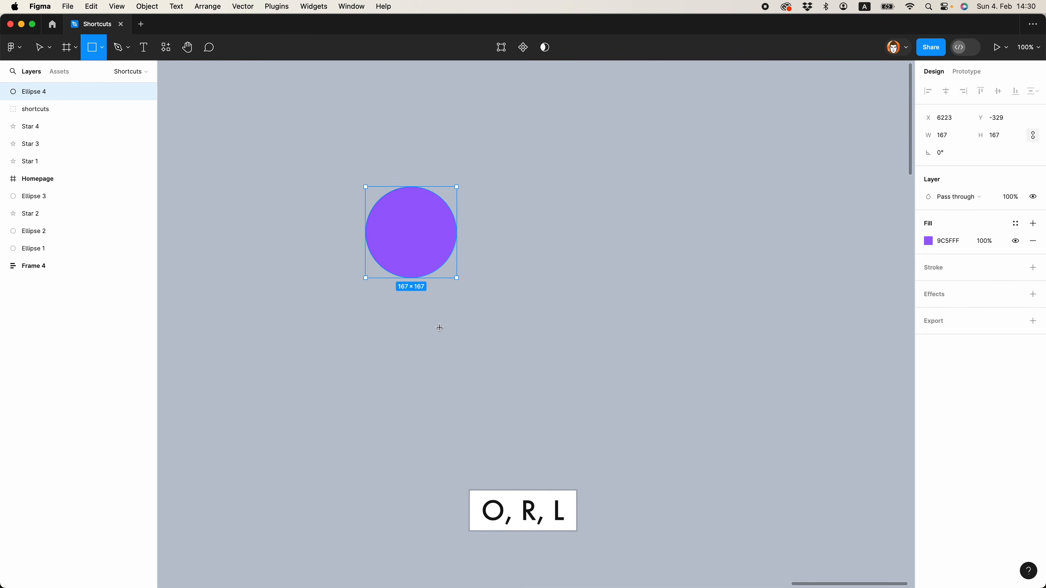
drag(432, 330, 523, 419)
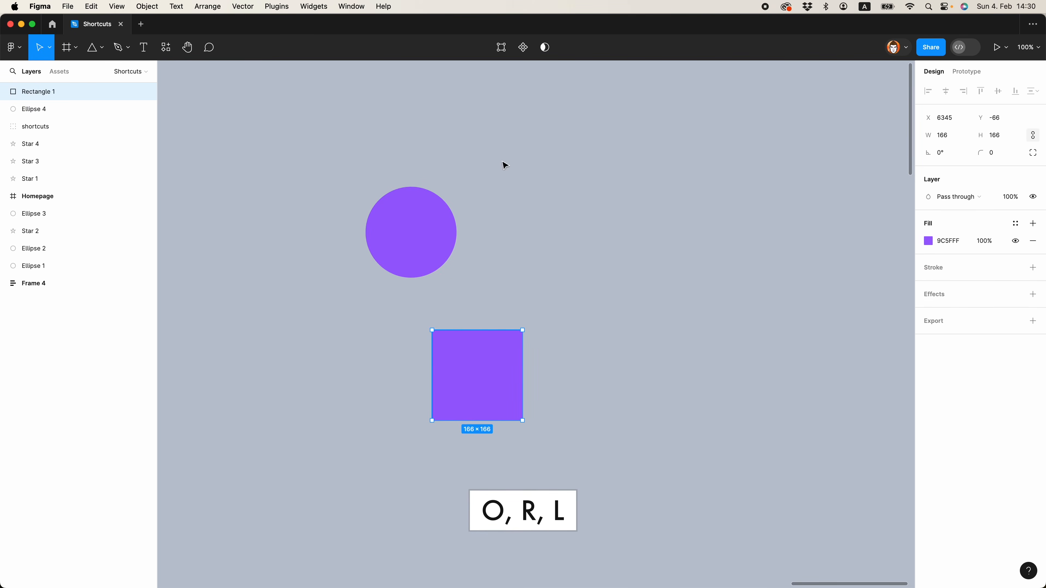
Draw a horizontal line above the purple circle and a slightly longer horizontal arrow pointing right just beneath that line
key(l)
drag(444, 150, 593, 151)
click(461, 171)
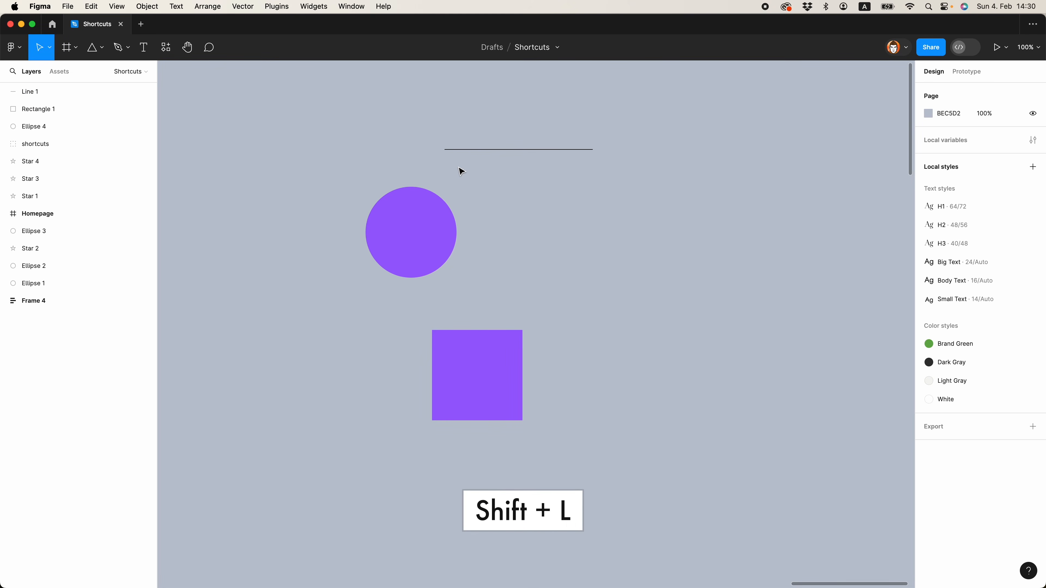
key(shift+l)
drag(444, 168, 608, 168)
click(646, 211)
Change the purple square's fill colour to lime green C2FF5F
click(486, 358)
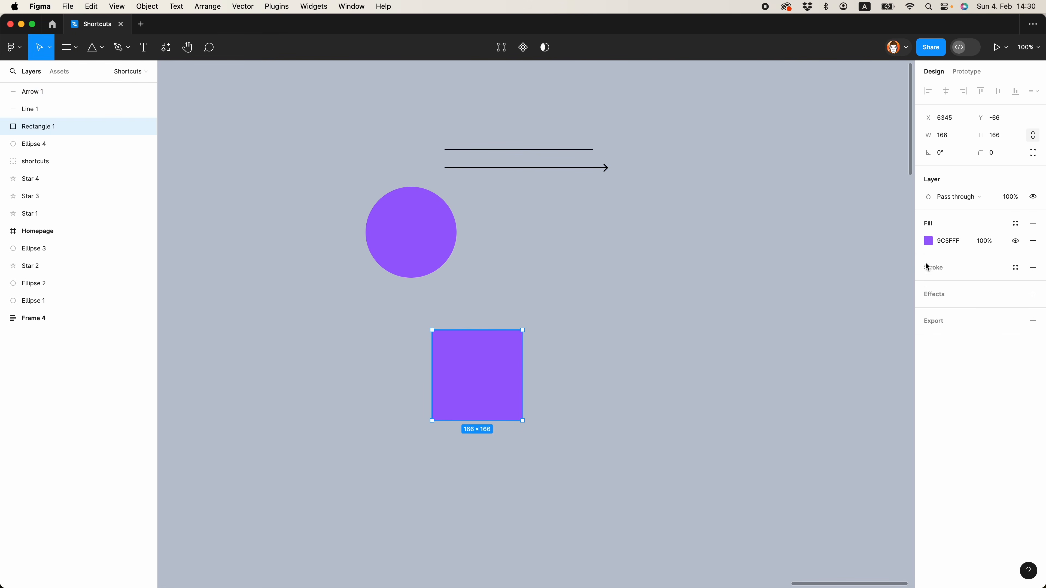
click(929, 241)
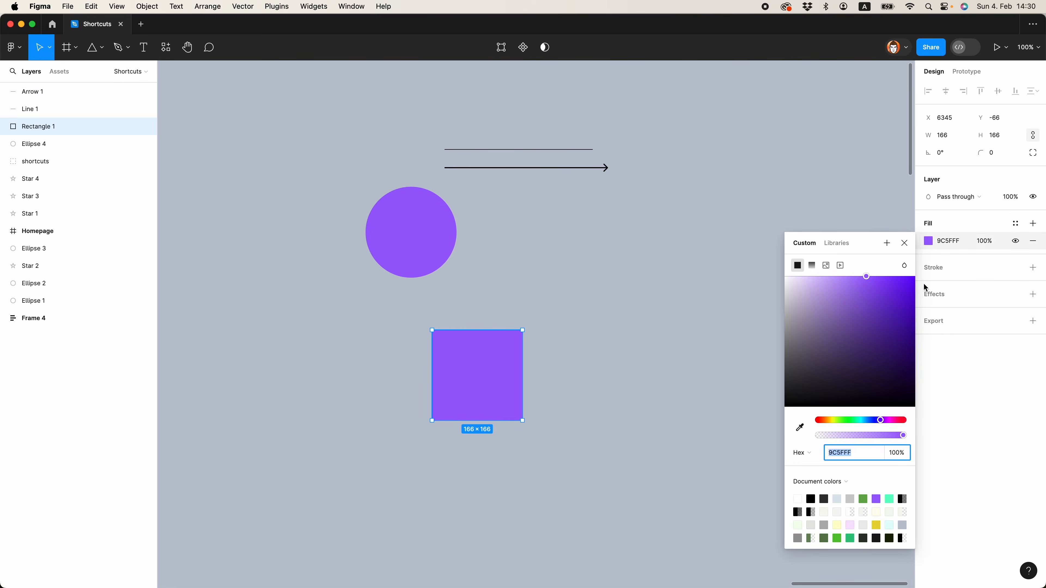
click(838, 420)
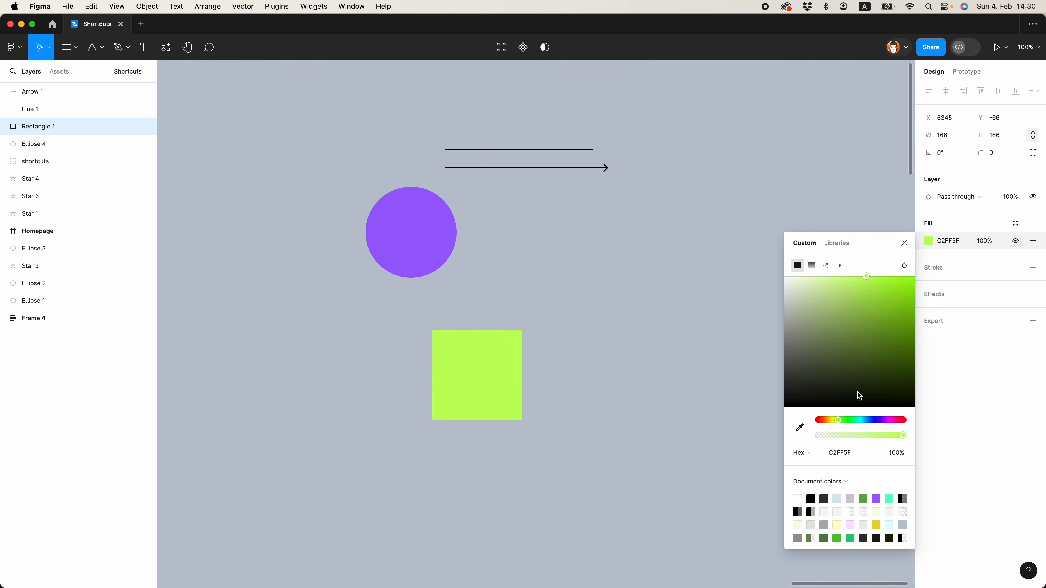
click(906, 245)
click(354, 262)
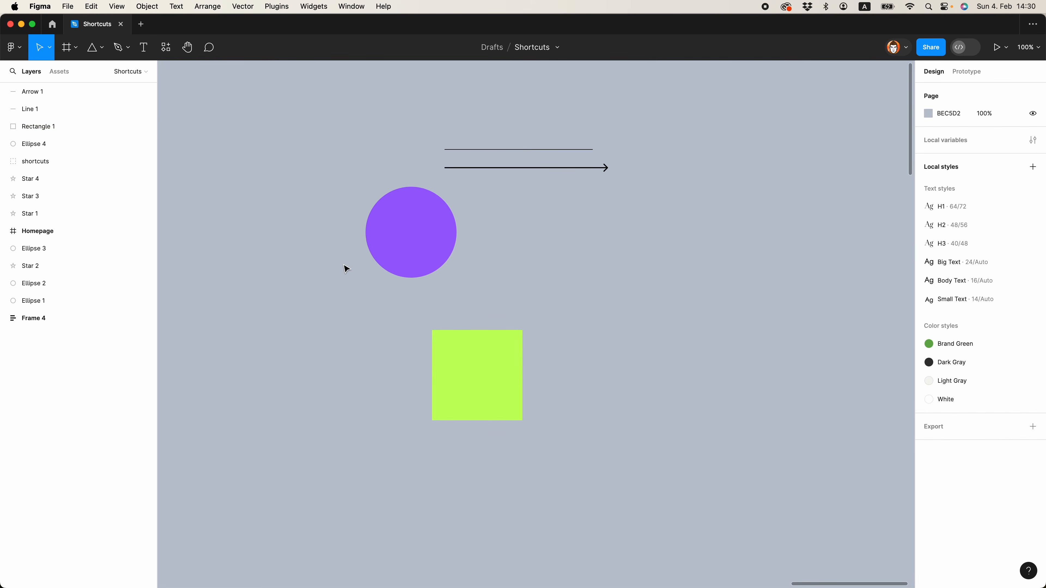
Align the circle and square by their bottom edges, and move the square up to about Y -261
drag(329, 245, 513, 449)
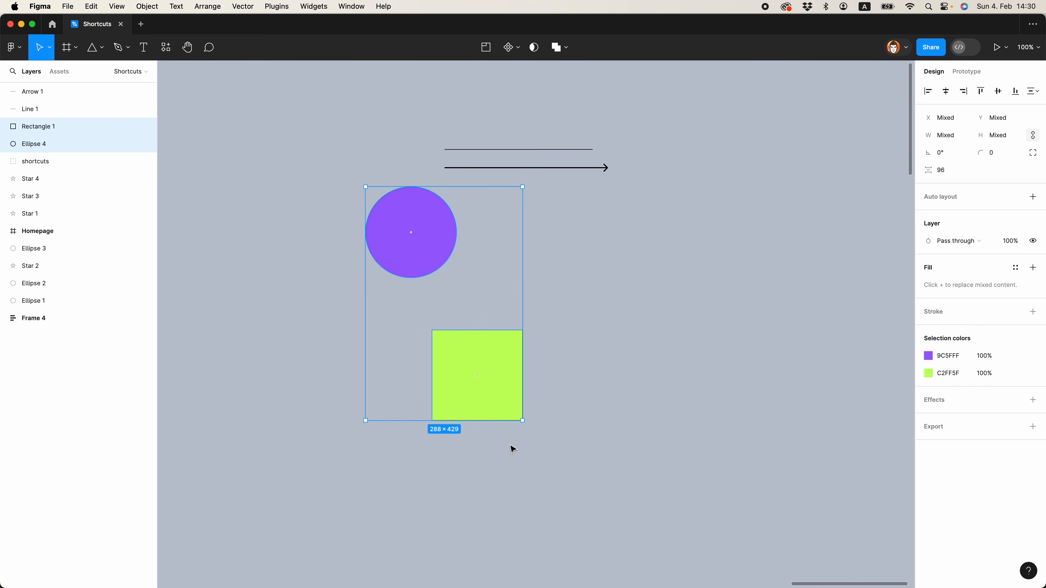
key(alt+s)
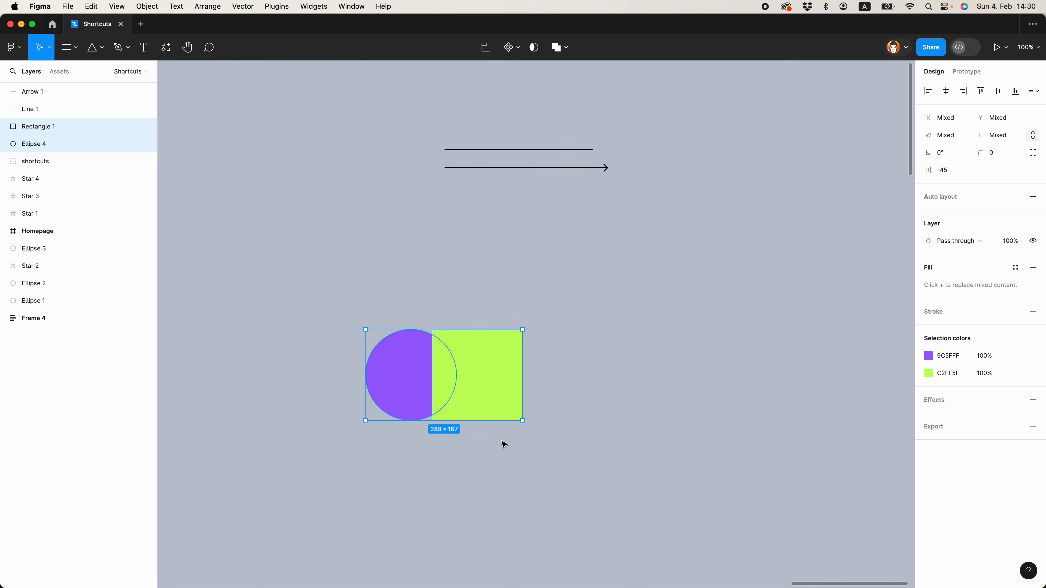
click(502, 447)
drag(478, 386, 470, 282)
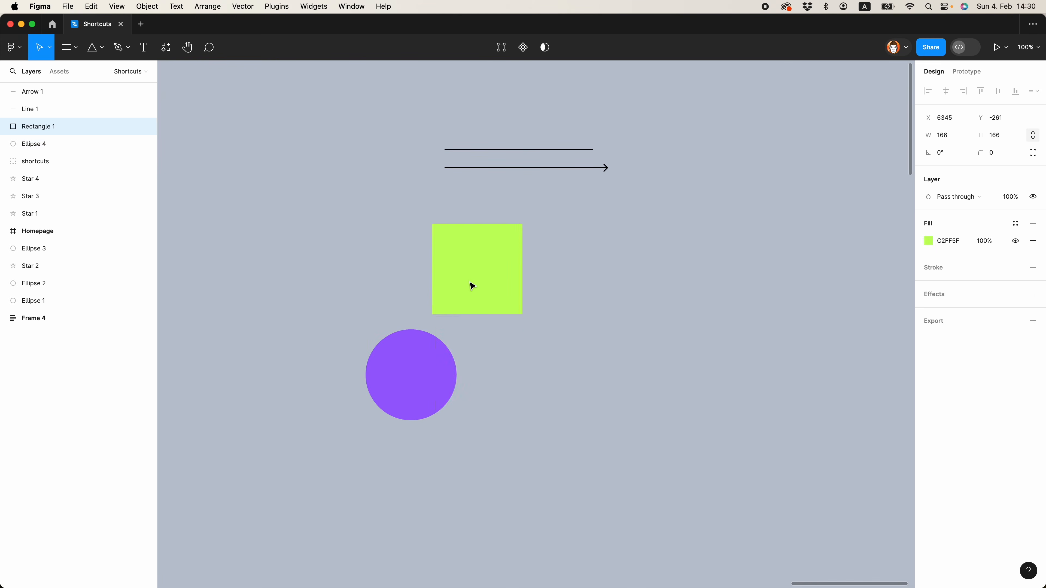
Align the purple circle and lime green square by their top edges and by their left edges
drag(369, 283, 514, 436)
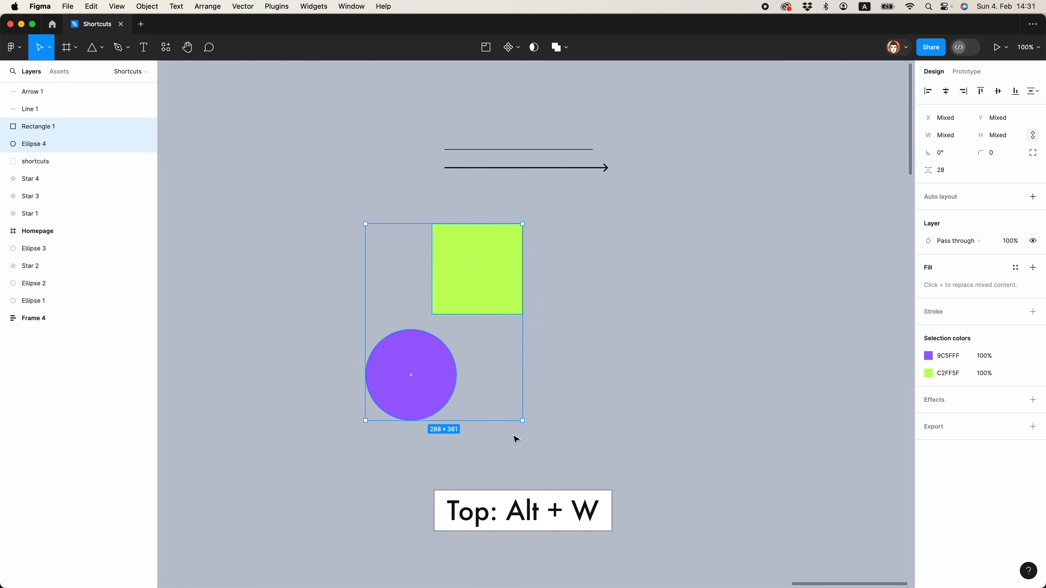
key(alt+w)
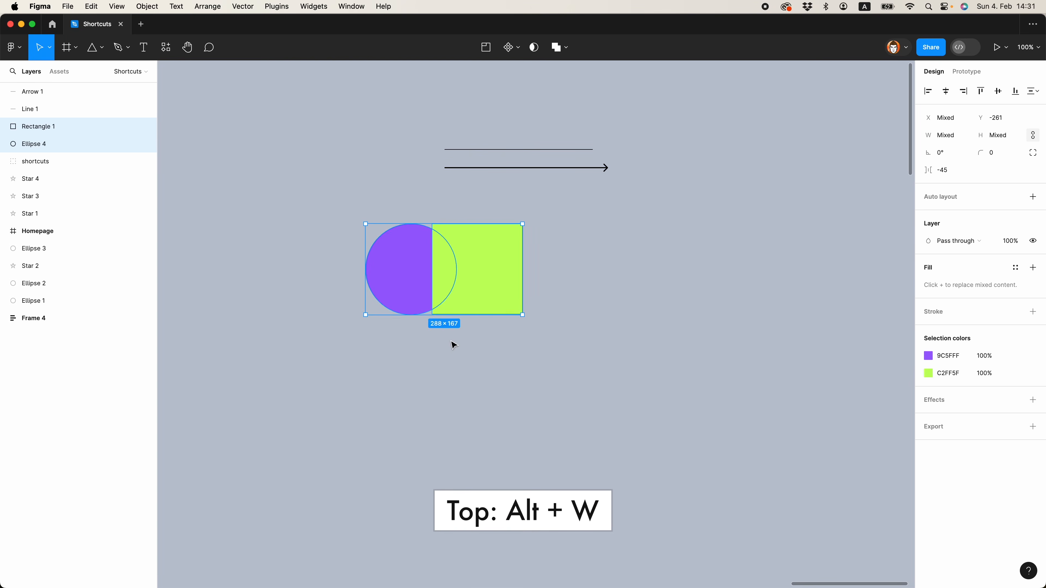
click(454, 338)
drag(412, 216, 487, 351)
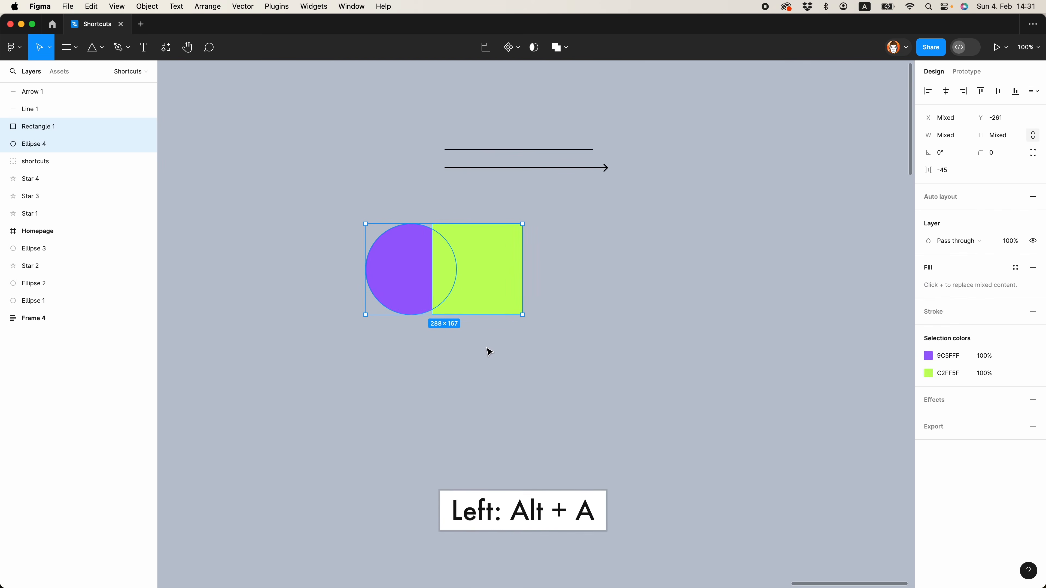
key(alt+a)
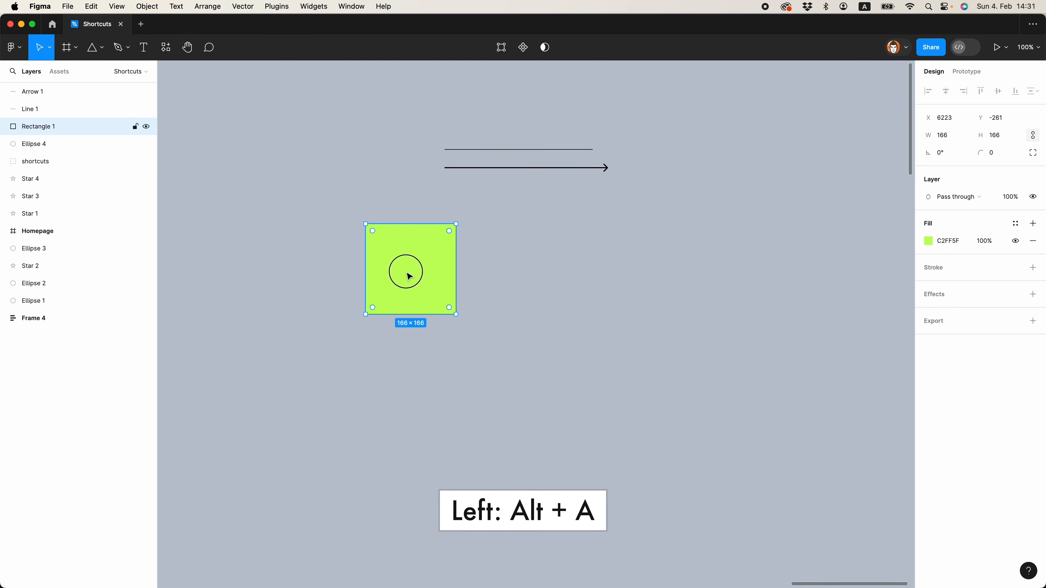
Place the square to the circle's right with a gap of 128, and align both shapes by their right edges
key(ctrl+alt+t)
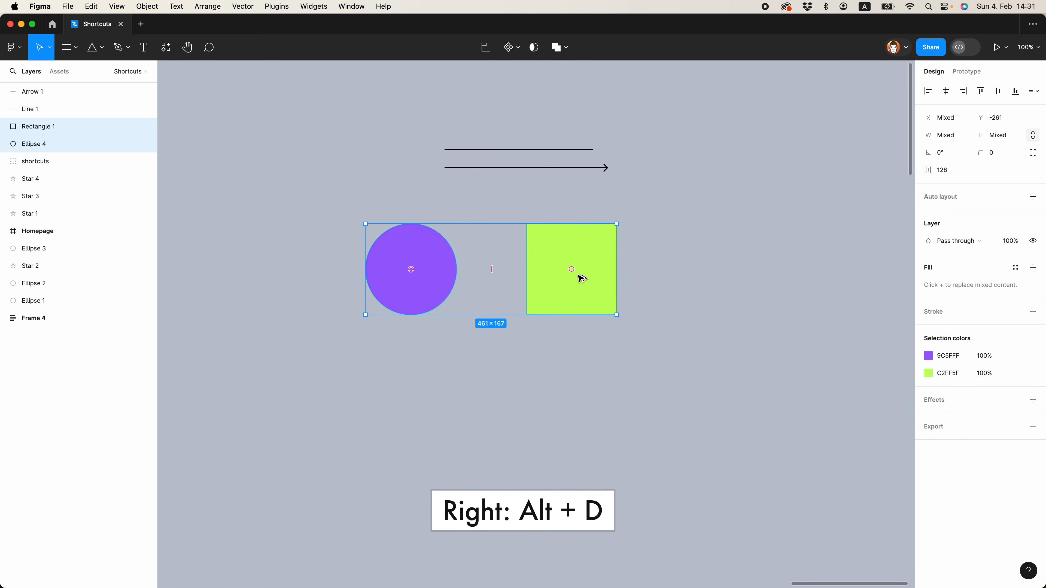
key(alt+d)
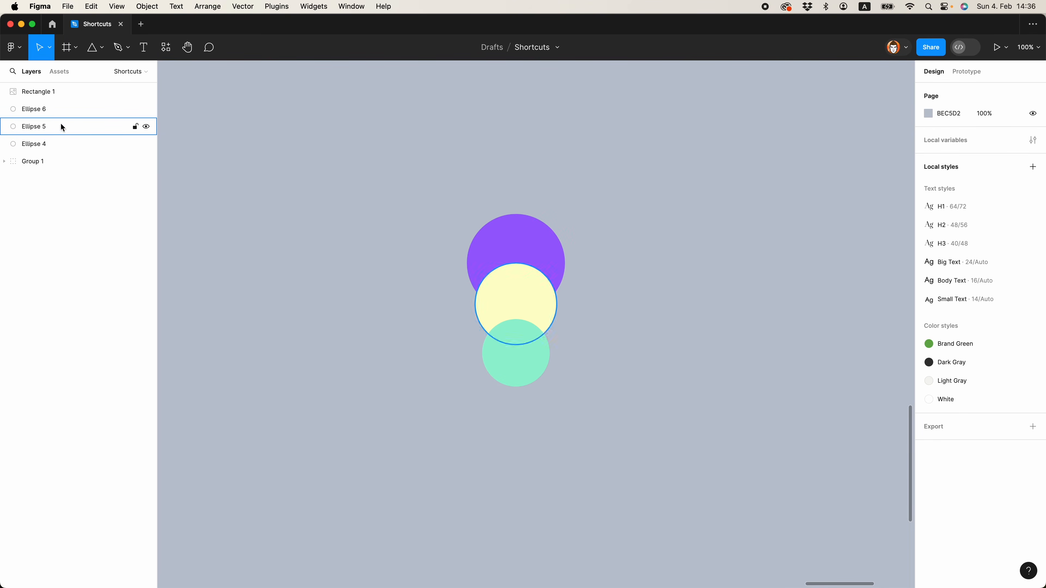
Shift the pale yellow circle backward and forward through the stacking order, leaving it in front of the mint green and purple circles
click(520, 316)
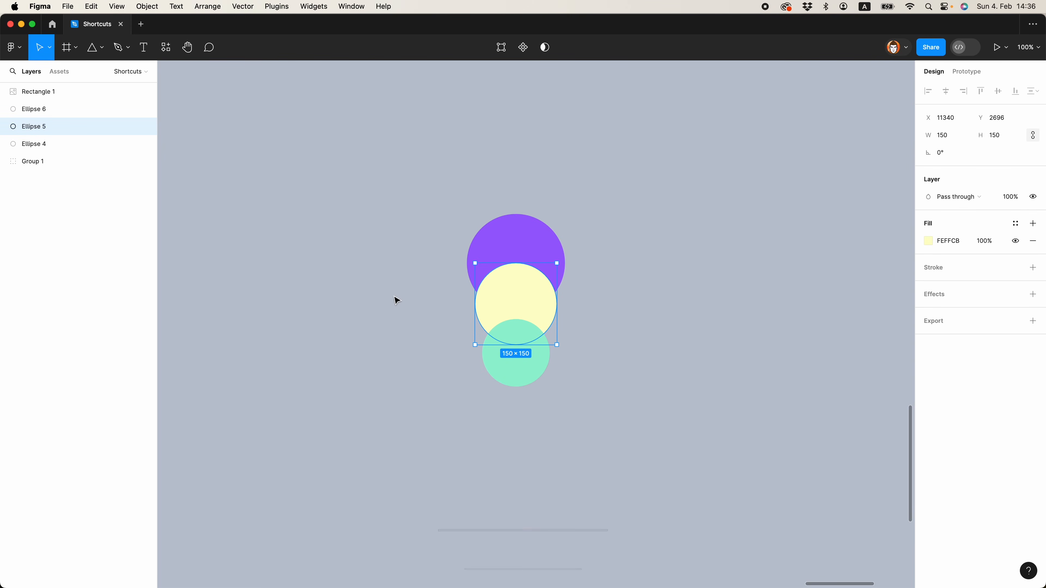
key(super+bracketleft)
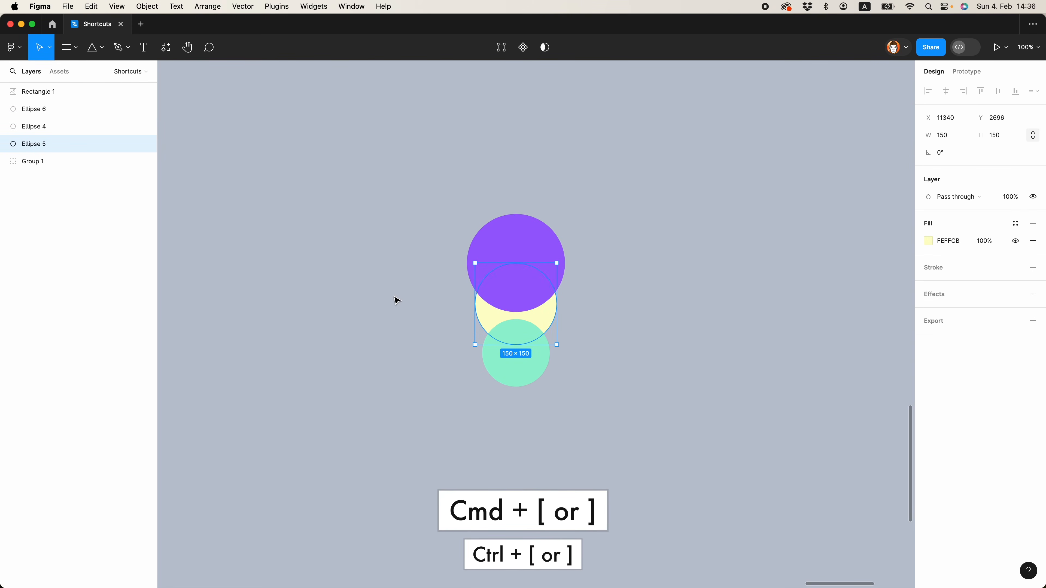
key(super+bracketright)
key(super+bracketright)
key(super+bracketleft)
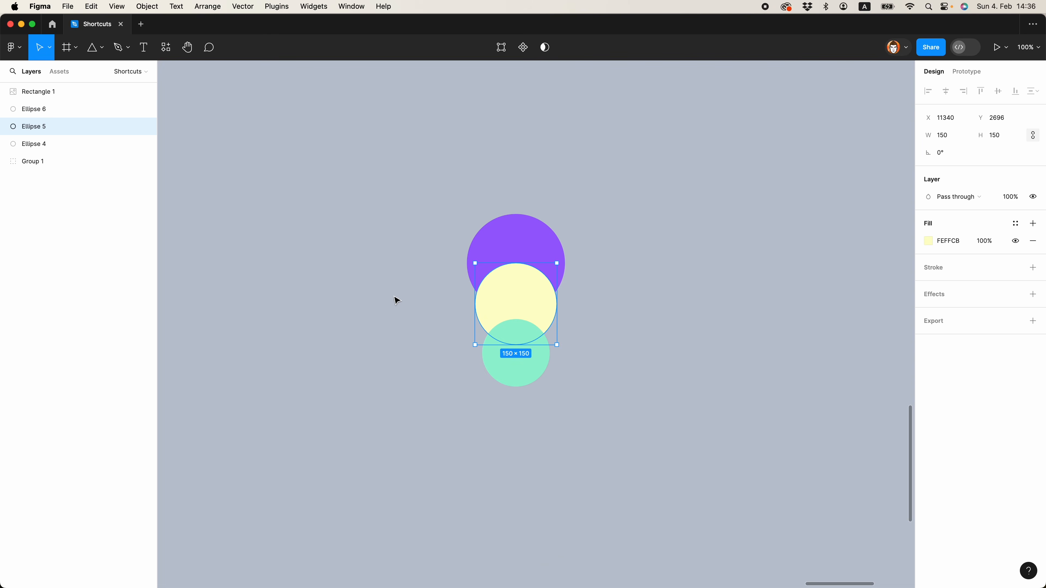
key(super+bracketleft)
key(super+bracketright)
key(super+bracketright)
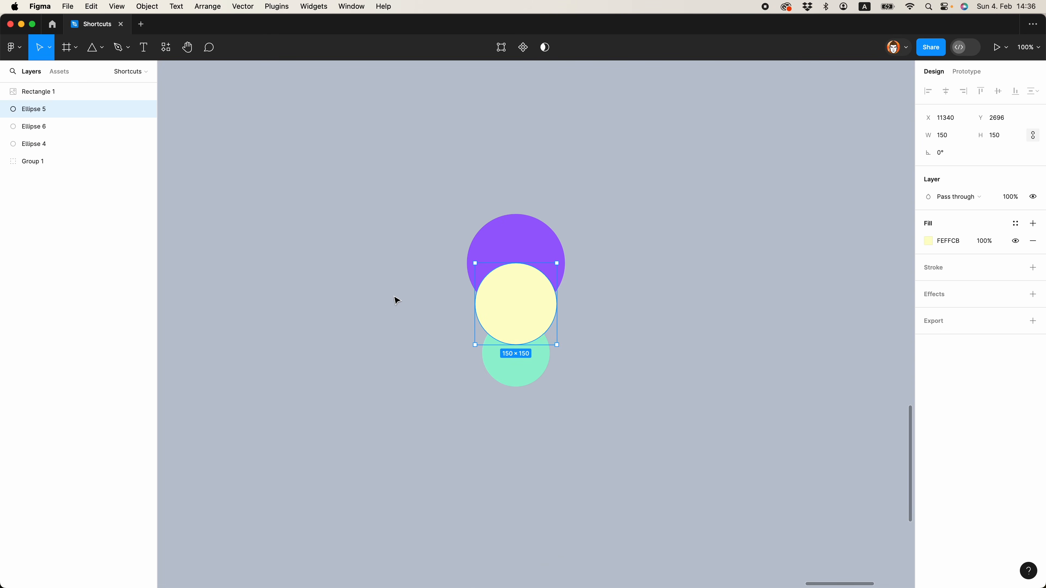
key(super+bracketleft)
key(super+bracketleft)
key(super+bracketright)
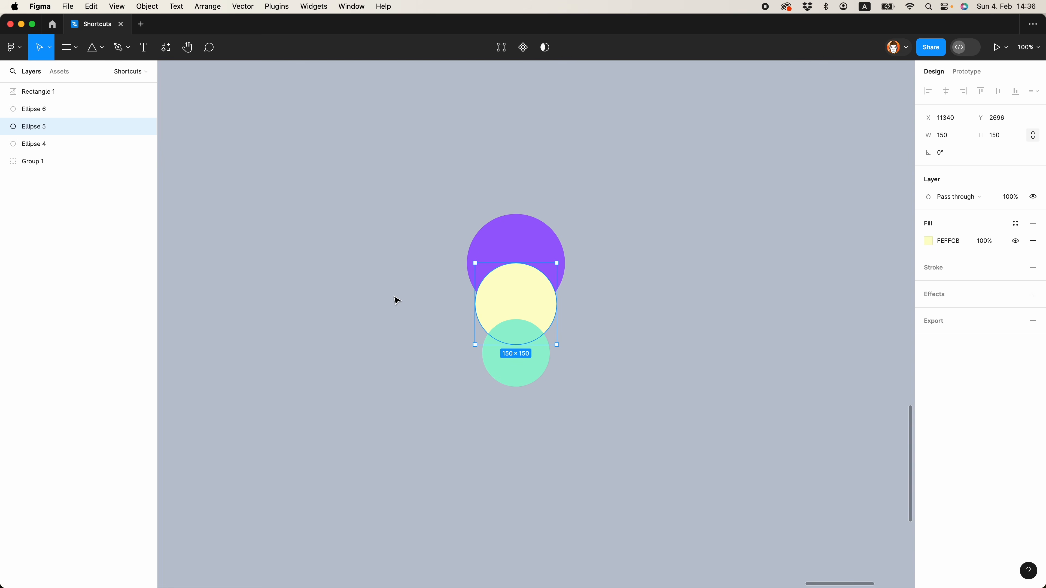
key(super+bracketright)
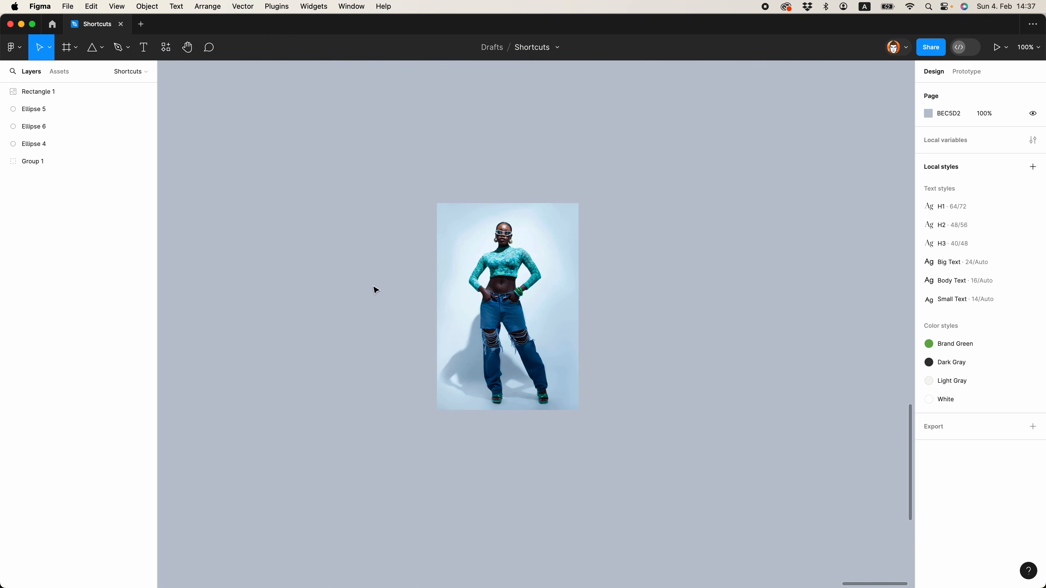
Flip the 260 × 380 photo of the standing woman horizontally and vertically
click(509, 332)
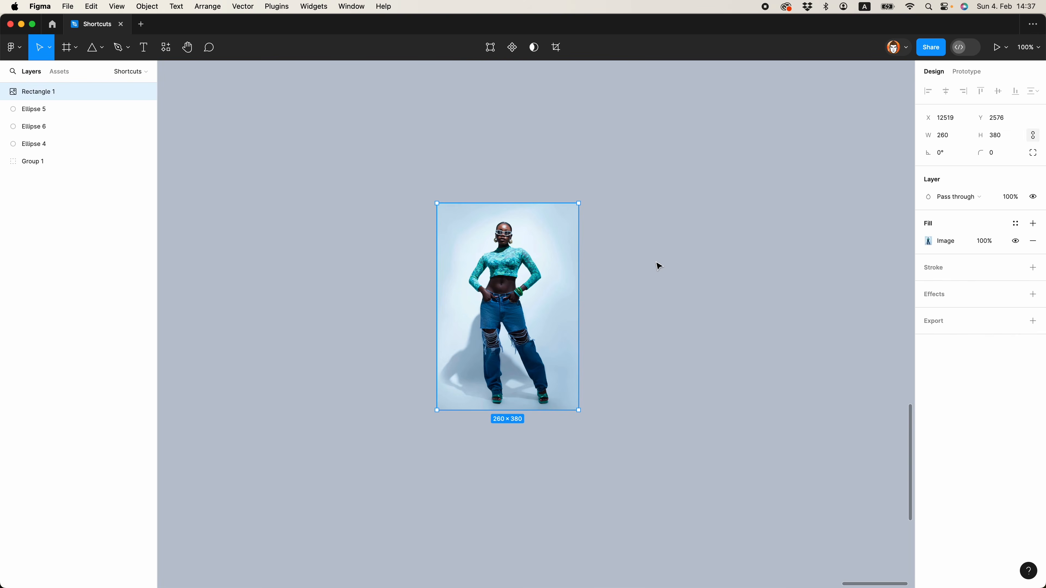
key(shift+h)
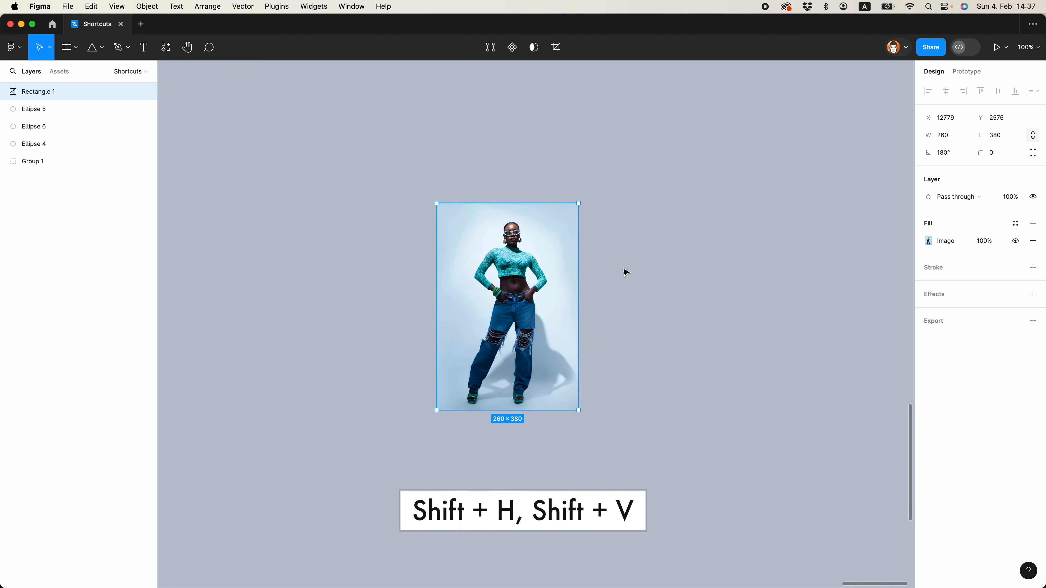
key(shift+v)
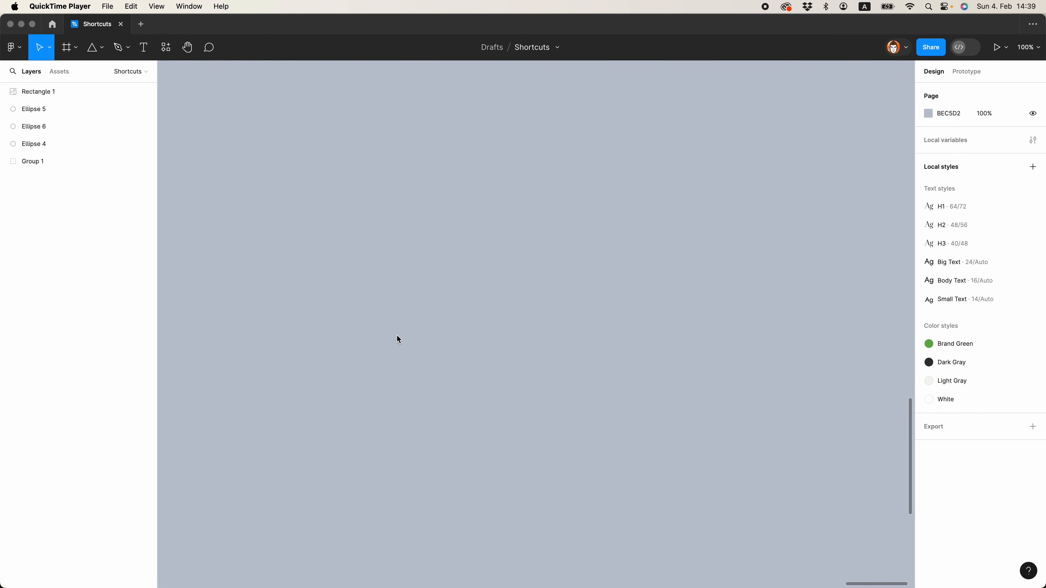
Add the text "Lorem Ipsum Dolor" to the empty canvas in Montserrat SemiBold, size 80
click(465, 299)
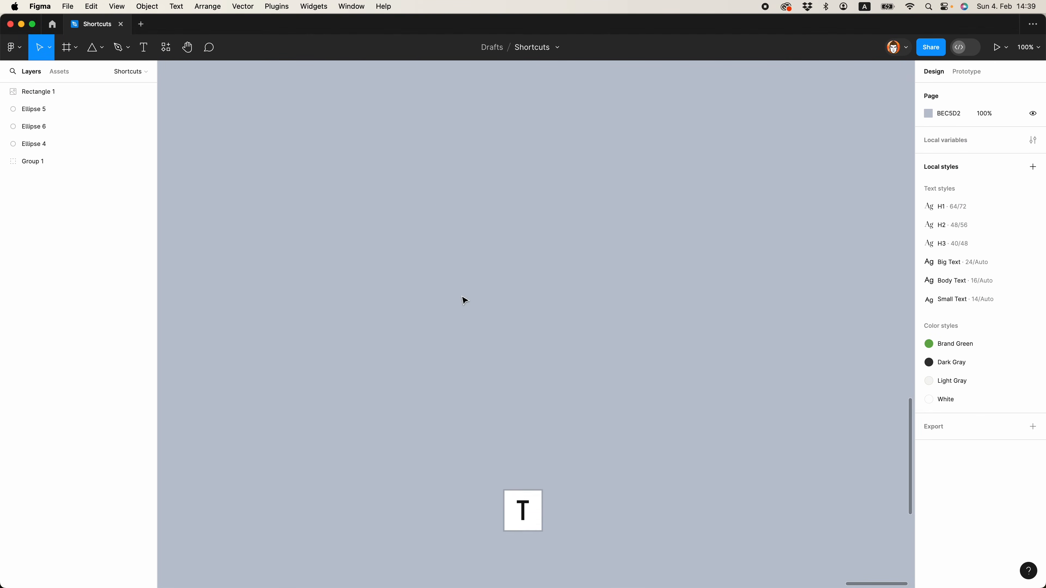
key(t)
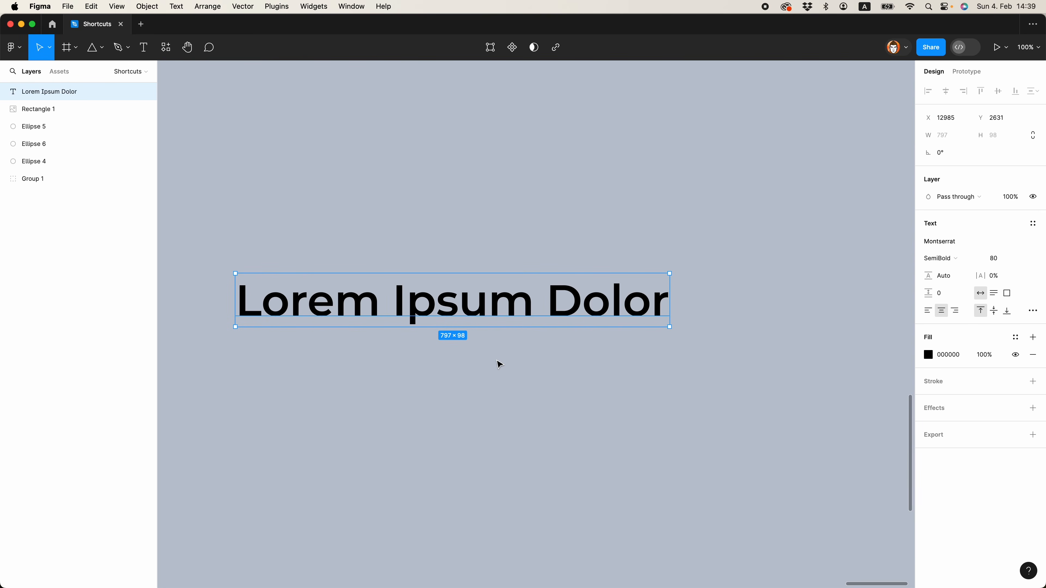
Enlarge the "Lorem Ipsum Dolor" text's font size to 90 and reduce it again step by step, past 82
key(super+shift+period)
key(super+shift+period)
key(super+shift+period)
key(super+shift+period)
key(super+shift+period)
key(super+shift+period)
key(super+shift+period)
key(super+shift+period)
key(super+shift+period)
key(super+shift+period)
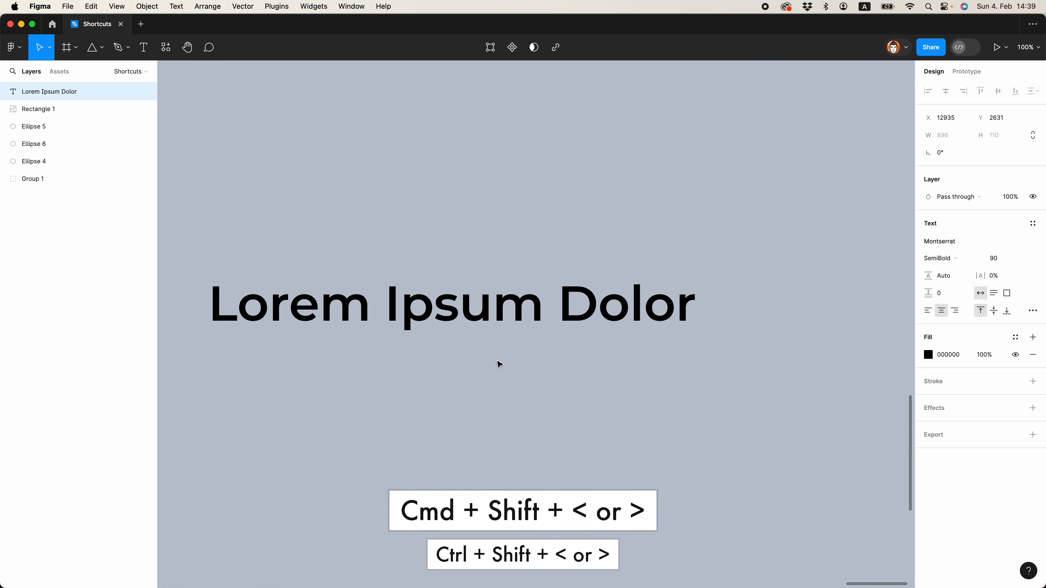
key(super+shift+comma)
key(super+shift+comma)
key(super+shift+comma)
key(super+shift+comma)
key(super+shift+comma)
key(super+shift+comma)
key(super+shift+comma)
key(super+shift+comma)
key(super+shift+comma)
key(super+shift+comma)
key(super+shift+comma)
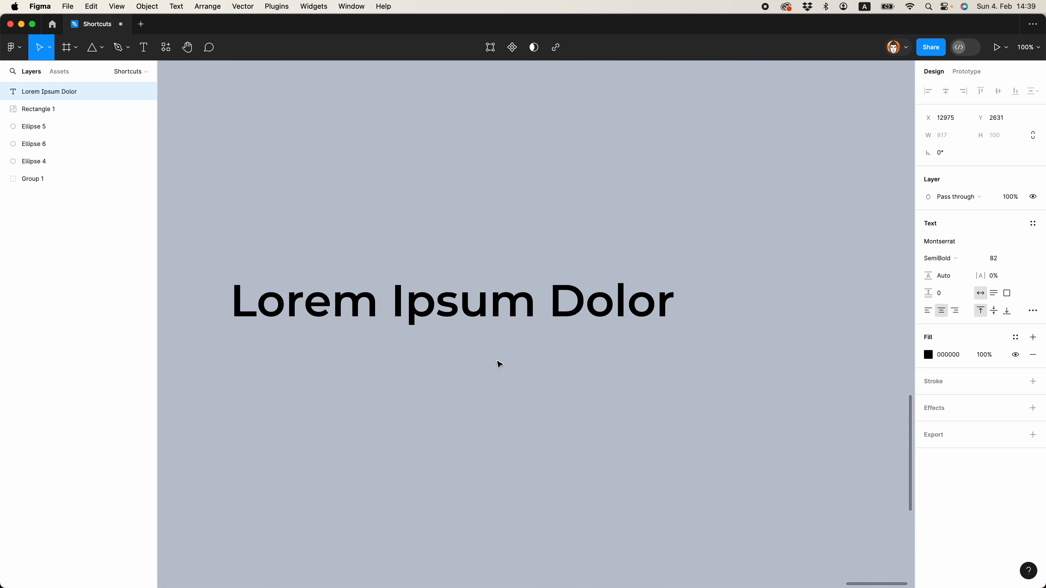
key(super+shift+comma)
key(super+shift+comma)
key(super+shift+comma)
key(super+shift+comma)
key(super+shift+comma)
key(super+shift+comma)
key(super+shift+comma)
key(super+shift+comma)
key(super+shift+comma)
key(super+shift+comma)
key(super+shift+comma)
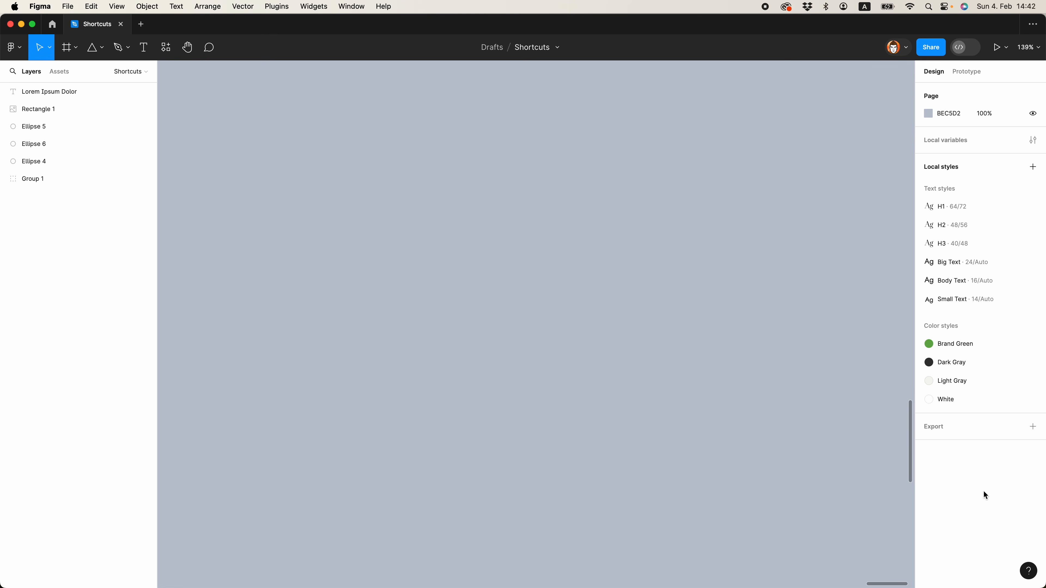
Open the keyboard shortcuts reference at its Tools category and activate the Pencil tool
click(1028, 571)
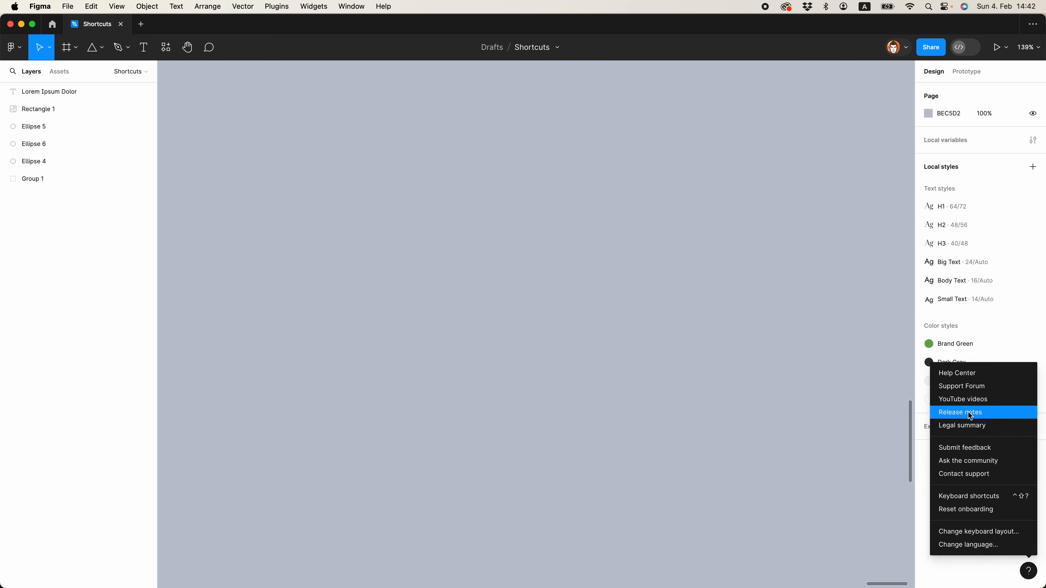
click(982, 493)
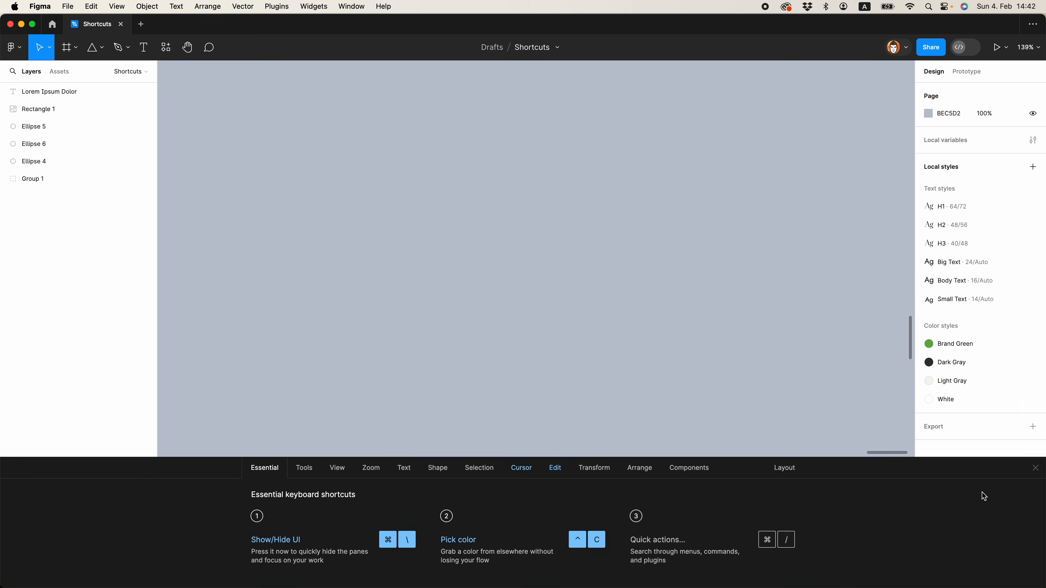
click(293, 467)
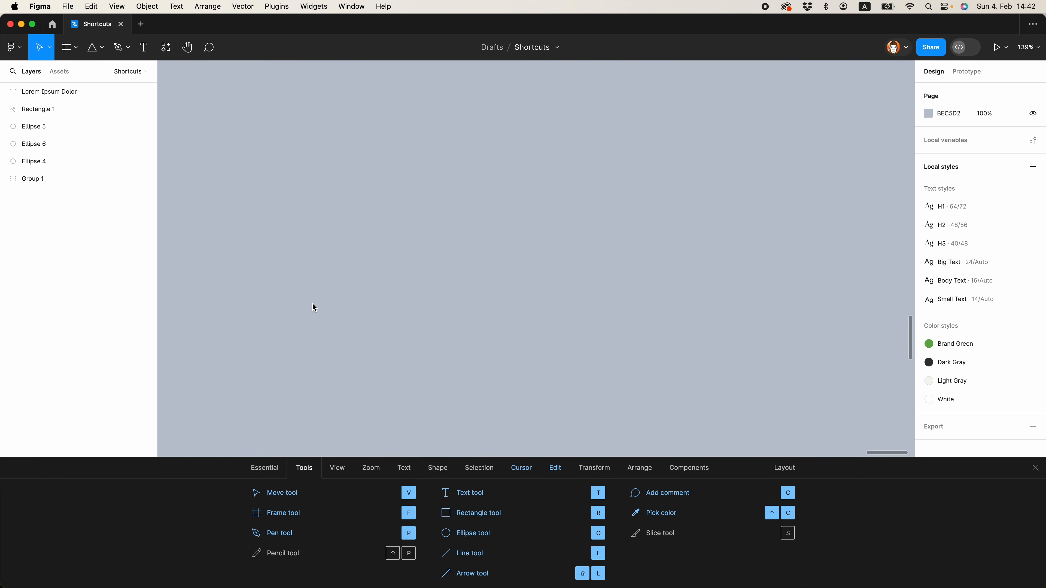
key(shift+p)
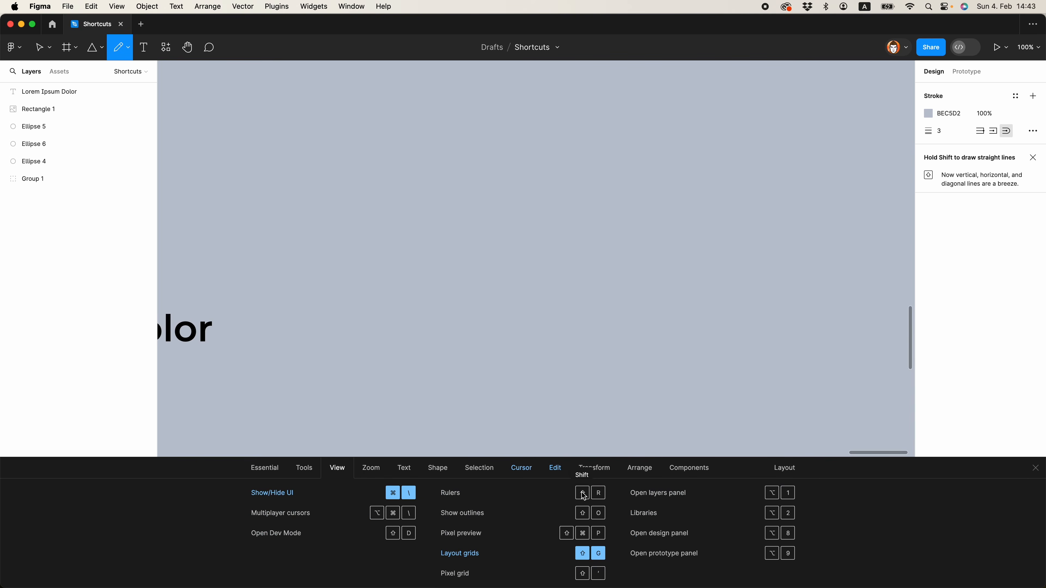
Display the View category of the shortcuts reference, and turn on the rulers and outline view on the canvas
key(shift+r)
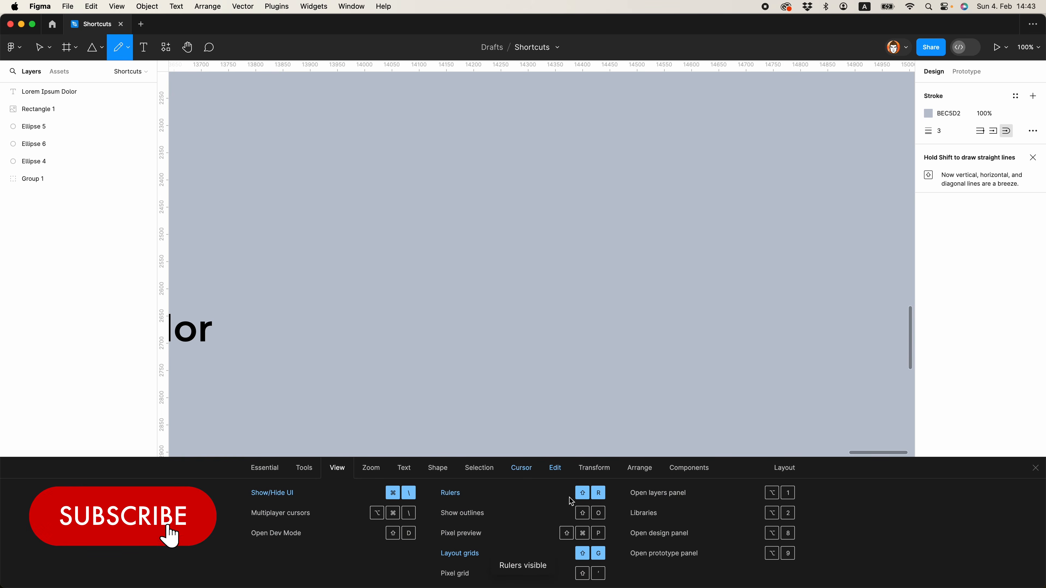
key(shift+o)
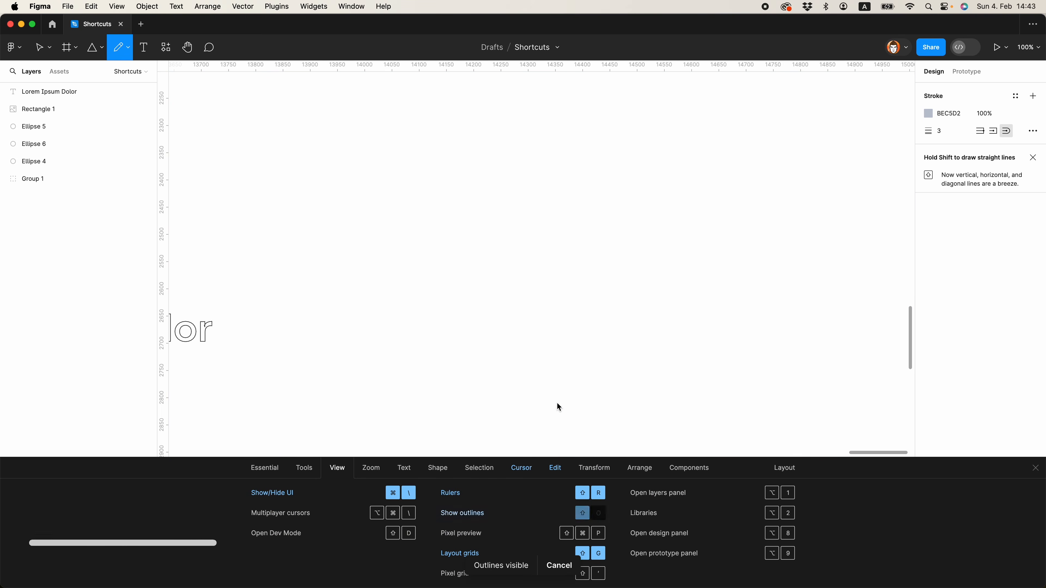